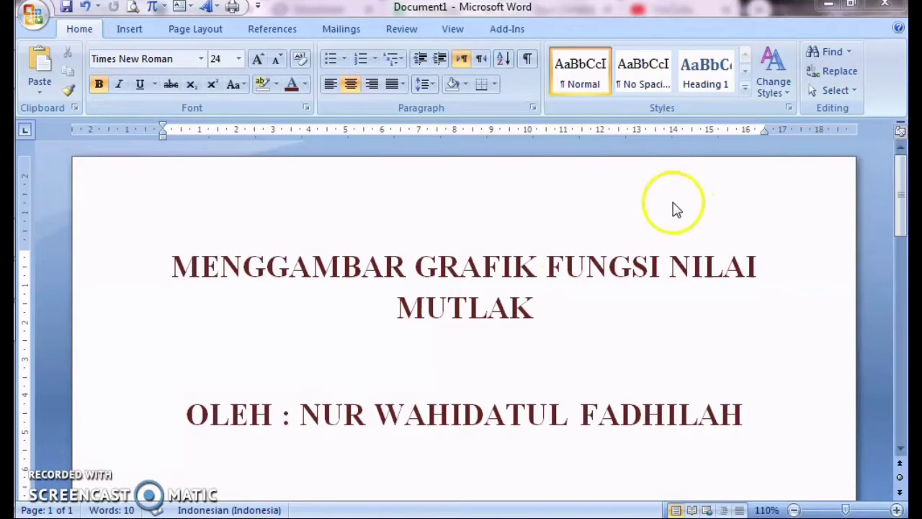
Switch to Chrome and examine the absolute value function graphs in the first GeoGebra applet on the Schoology page
mouse_move(14, 312)
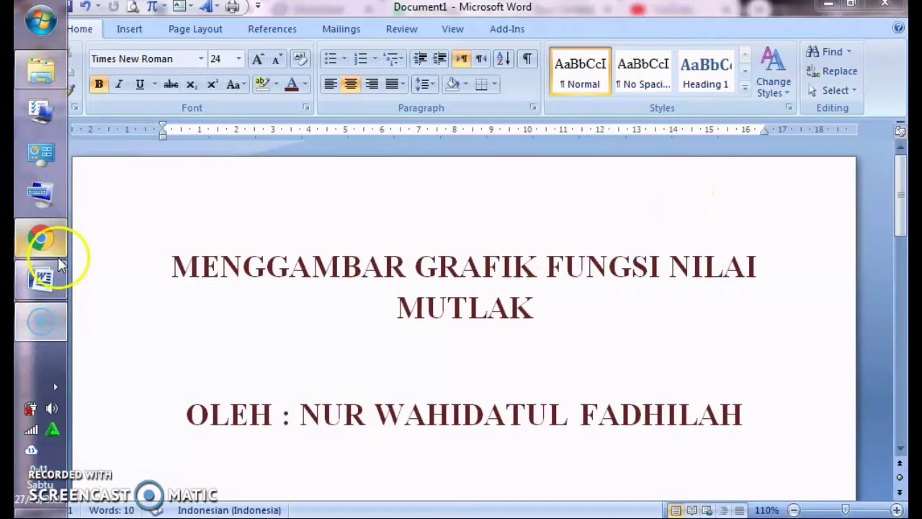
click(41, 242)
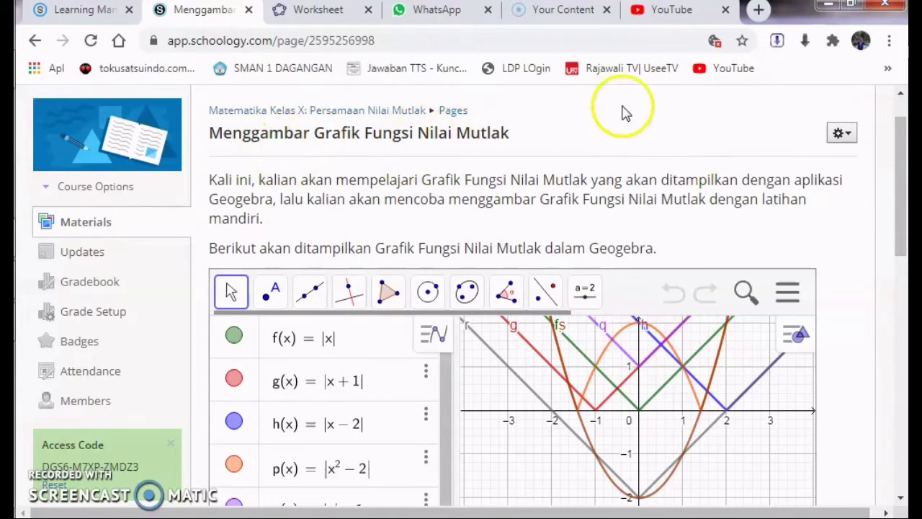
drag(903, 176, 905, 197)
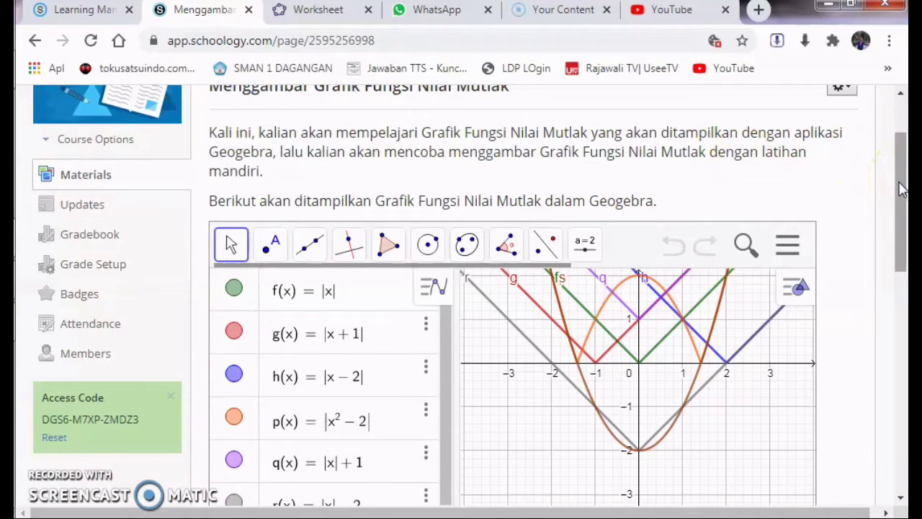
drag(902, 170, 903, 211)
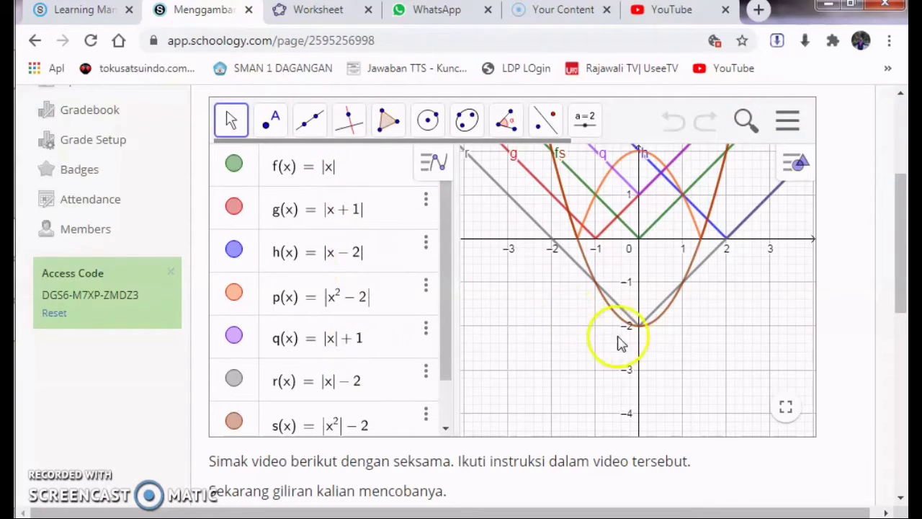
click(730, 207)
drag(622, 173, 678, 185)
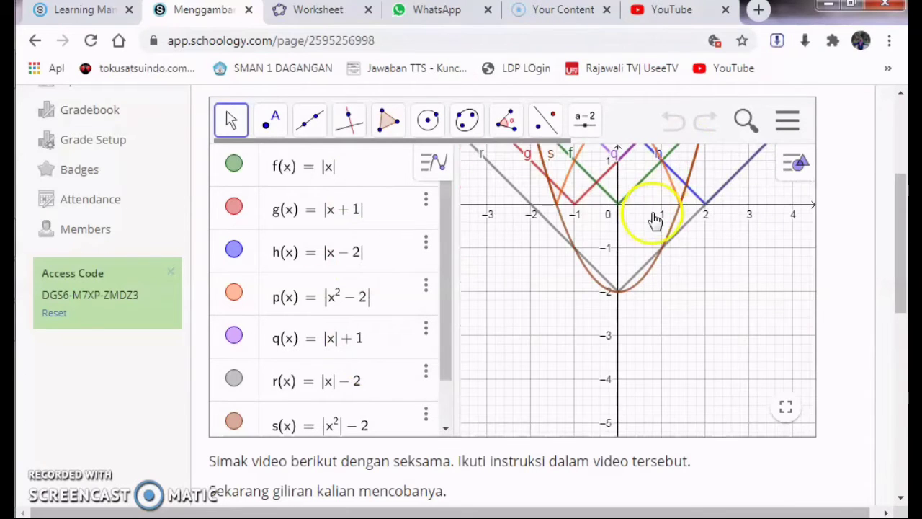
drag(653, 220, 680, 330)
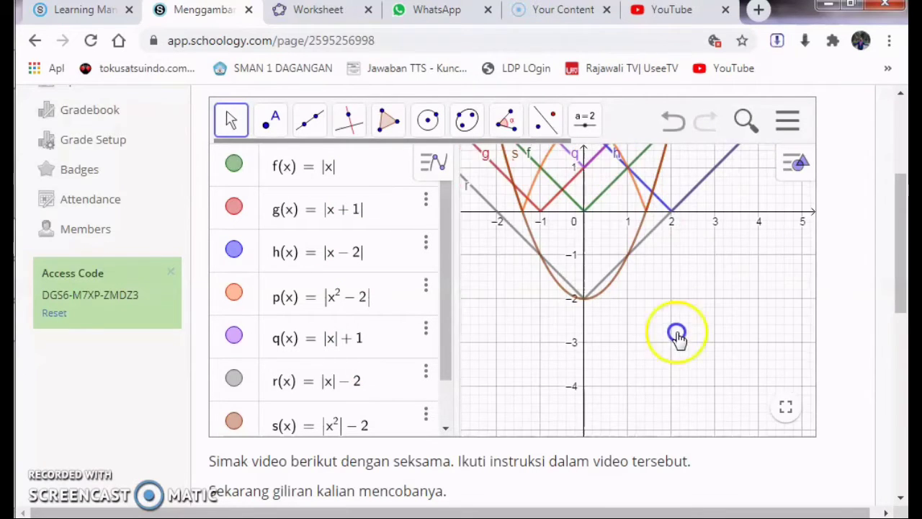
Switch to the GeoGebra worksheet and plot the function |x| in the new applet
click(313, 11)
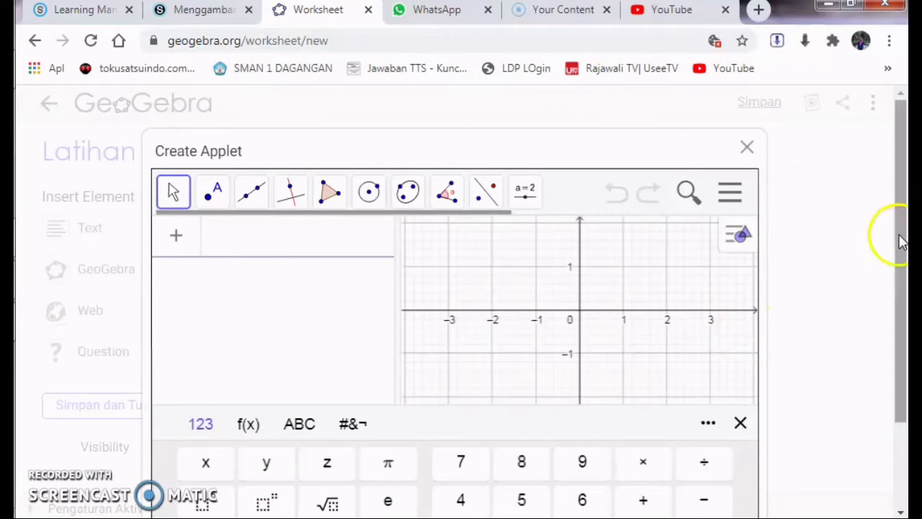
drag(899, 268, 899, 310)
click(741, 422)
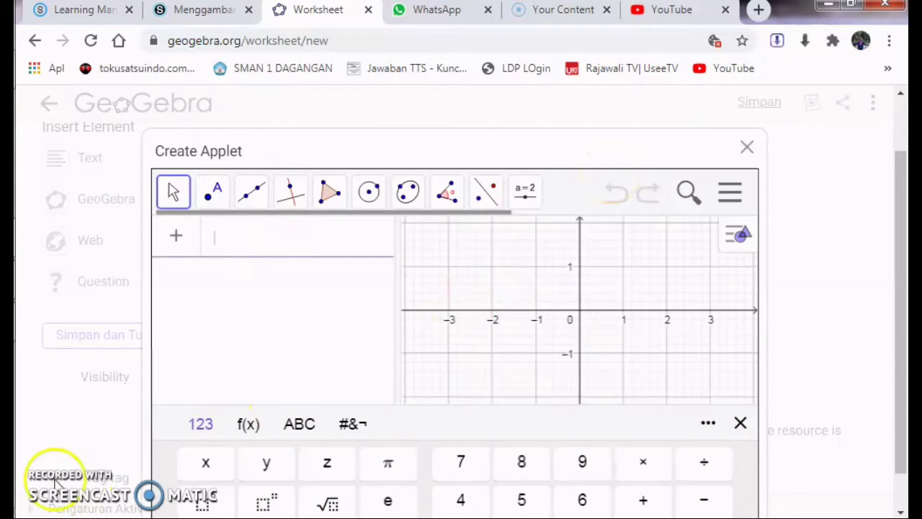
key(ctrl+minus)
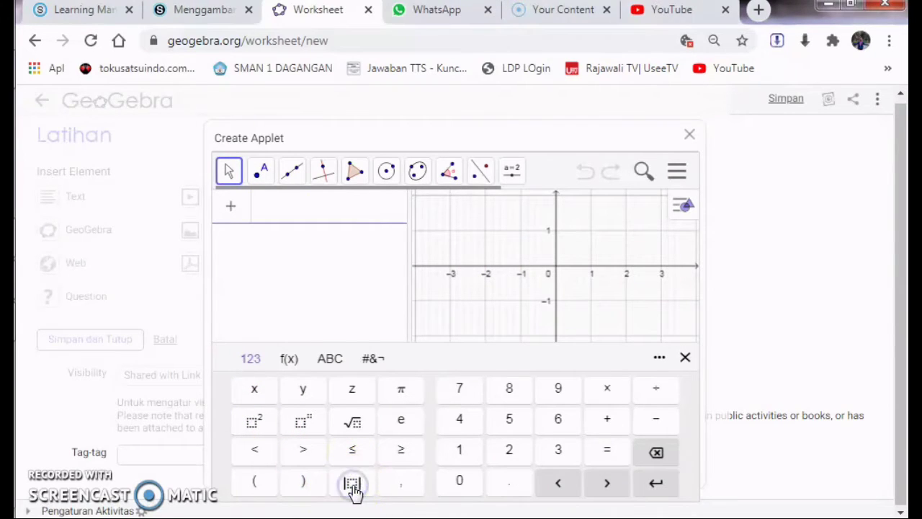
click(304, 237)
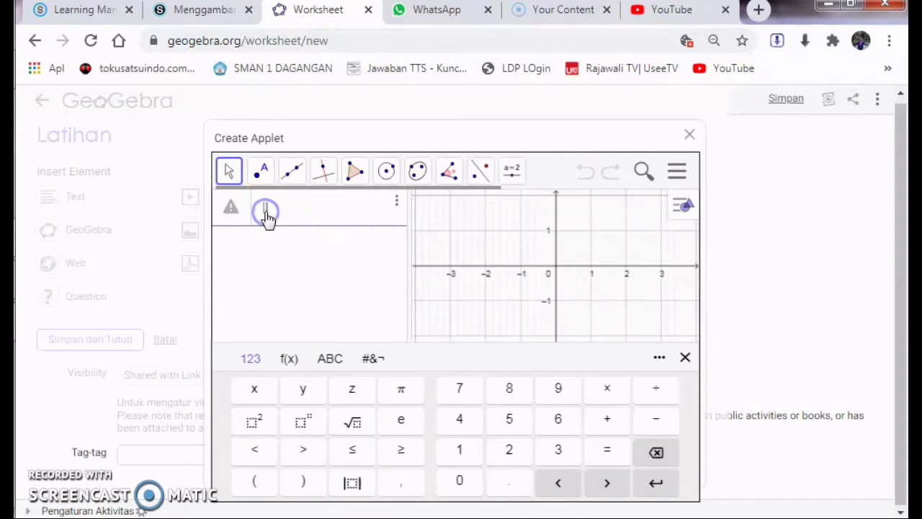
click(258, 390)
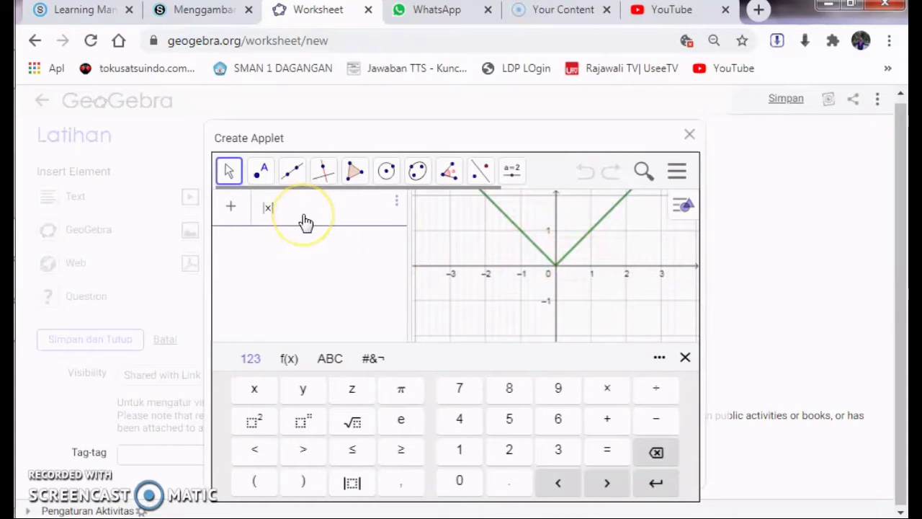
key(Return)
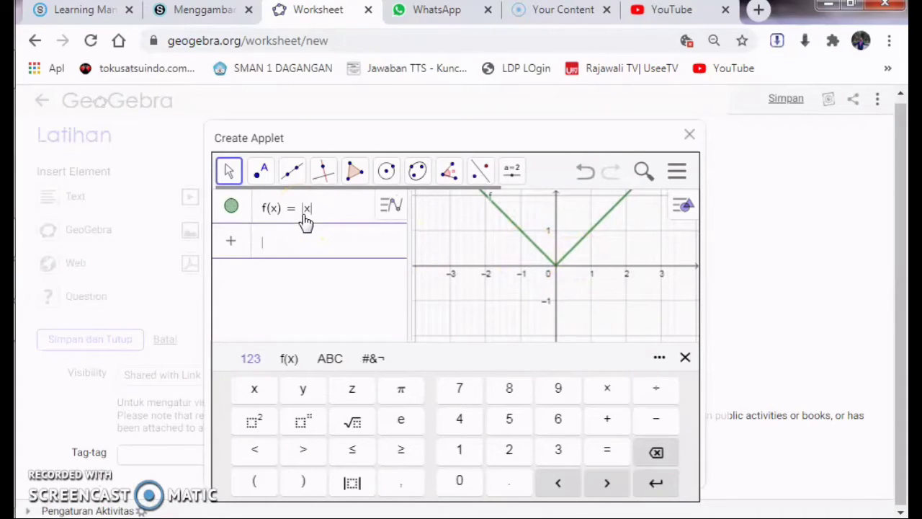
Examine the graph of f(x) = |x| around its vertex and both axes, dismissing the Windows color scheme dialog without a choice
mouse_move(264, 218)
mouse_down()
mouse_move(307, 227)
mouse_move(319, 206)
mouse_move(243, 215)
mouse_move(324, 203)
mouse_move(267, 233)
mouse_move(322, 209)
mouse_up()
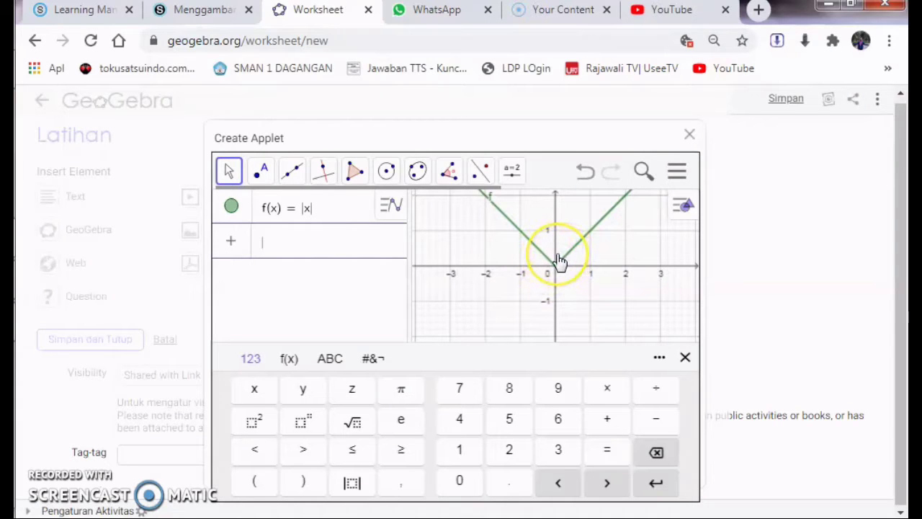
drag(553, 308, 553, 309)
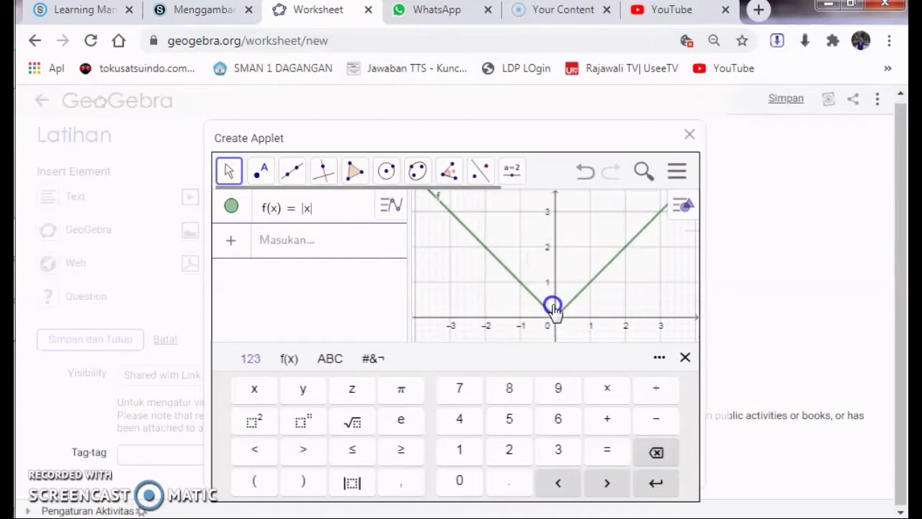
click(578, 300)
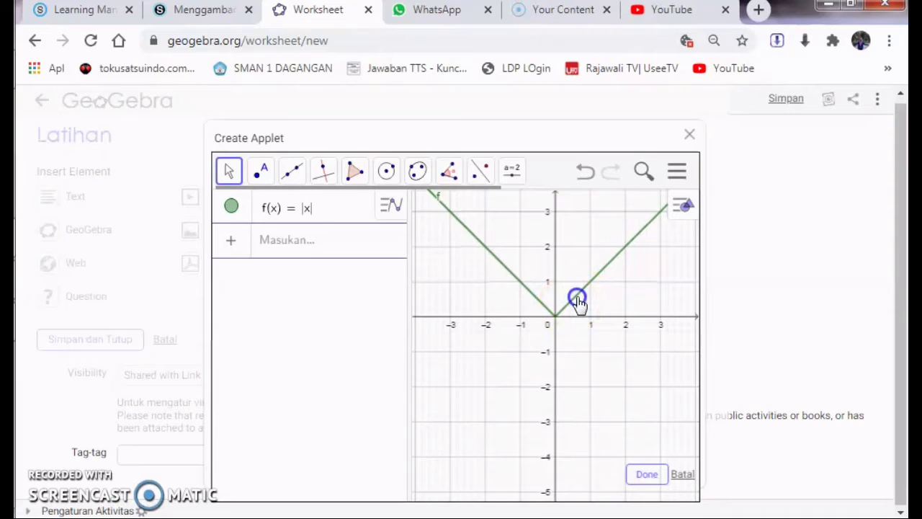
click(507, 294)
click(466, 314)
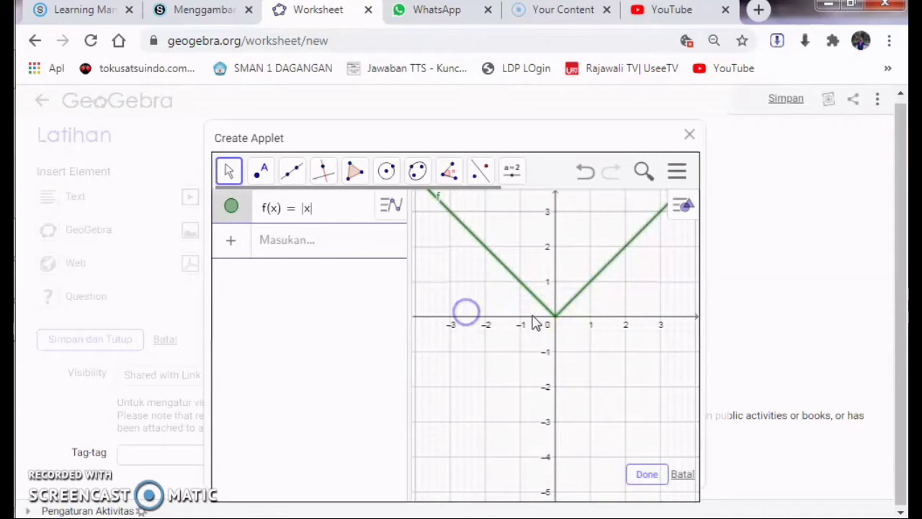
click(557, 317)
click(478, 328)
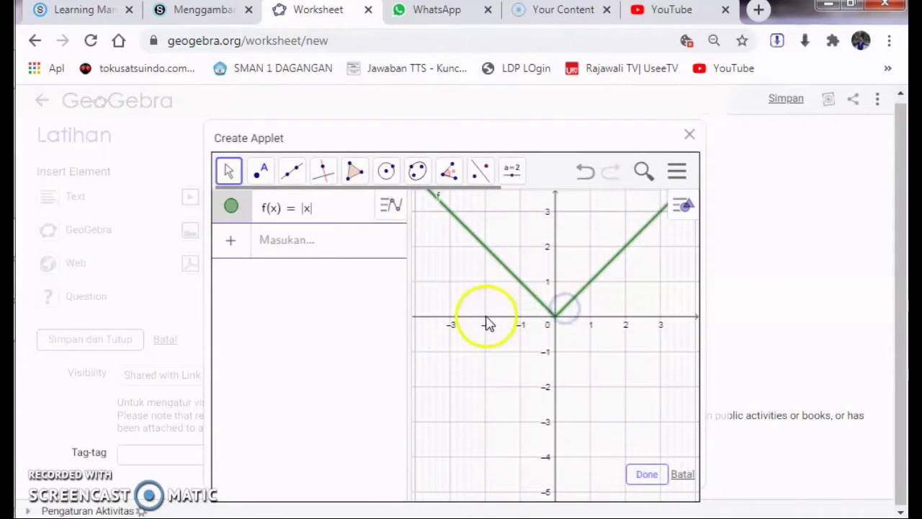
drag(484, 319, 583, 317)
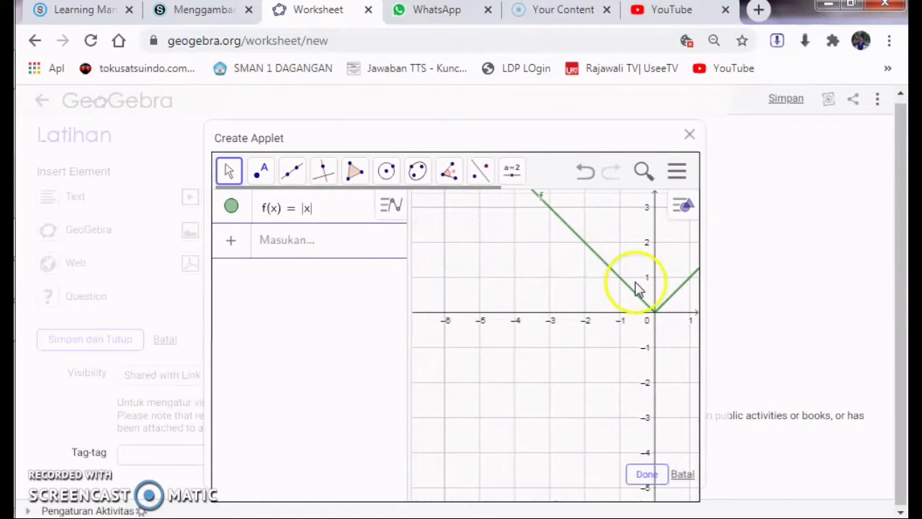
click(593, 309)
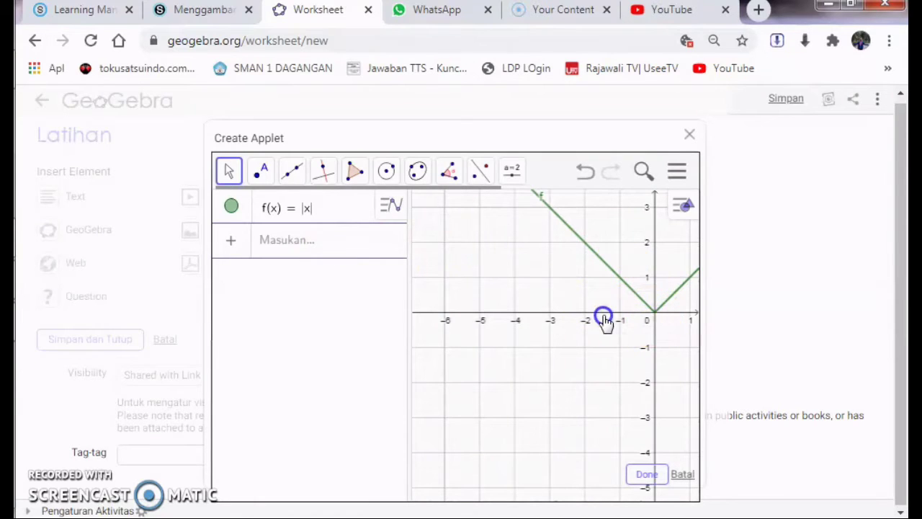
drag(604, 320, 537, 389)
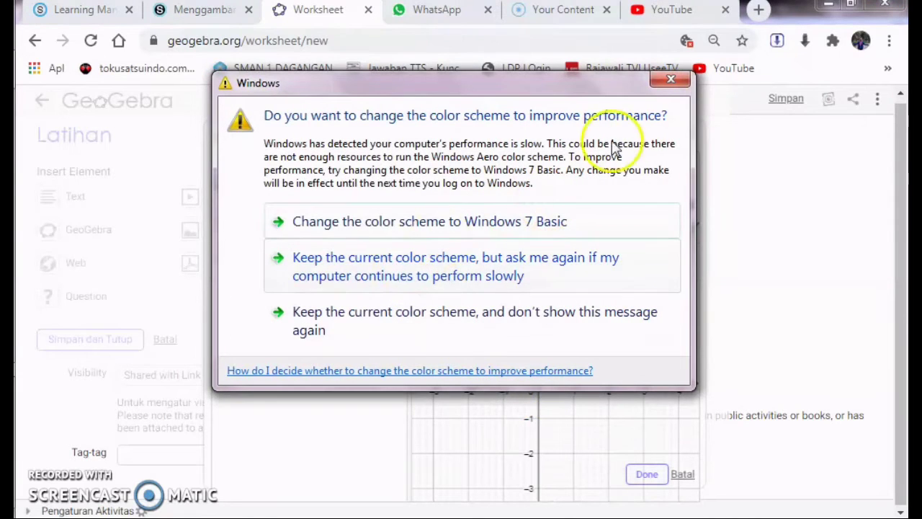
click(666, 77)
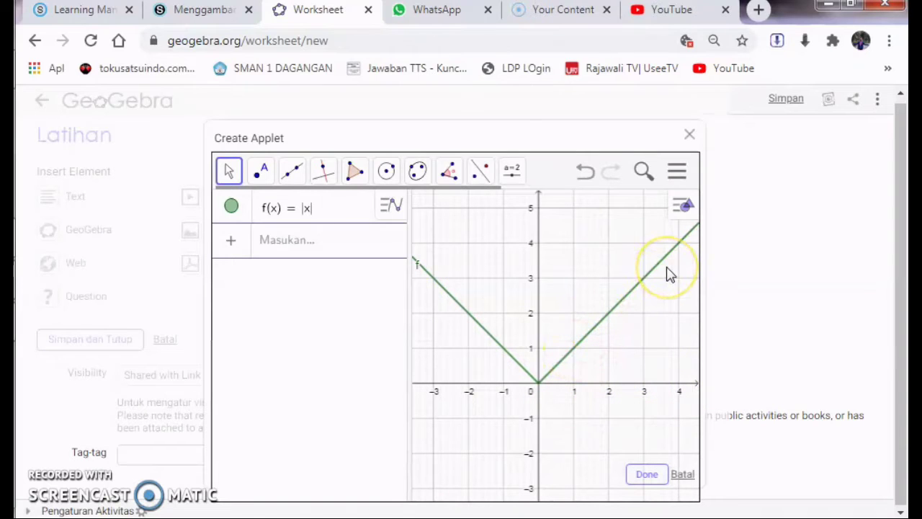
Hide the graph of f(x) = |x| and look up the second example function on the Schoology page
click(231, 207)
click(208, 12)
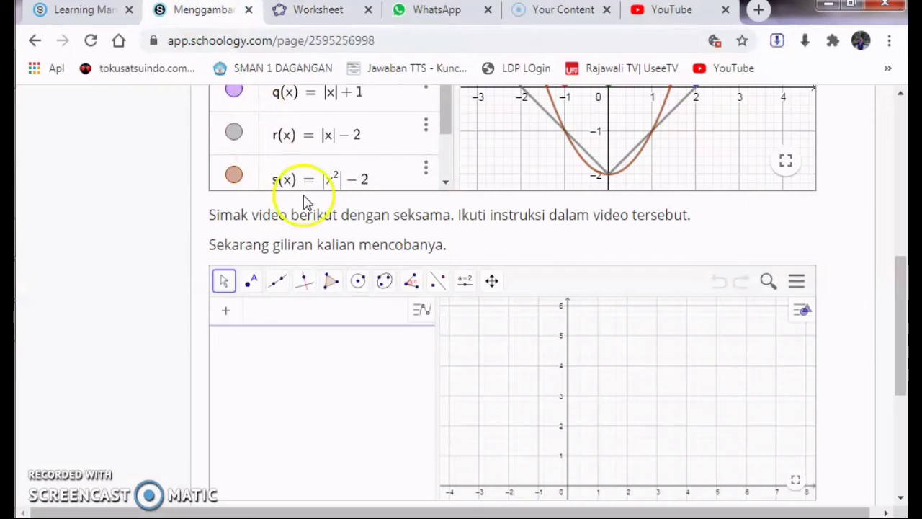
drag(901, 309, 881, 198)
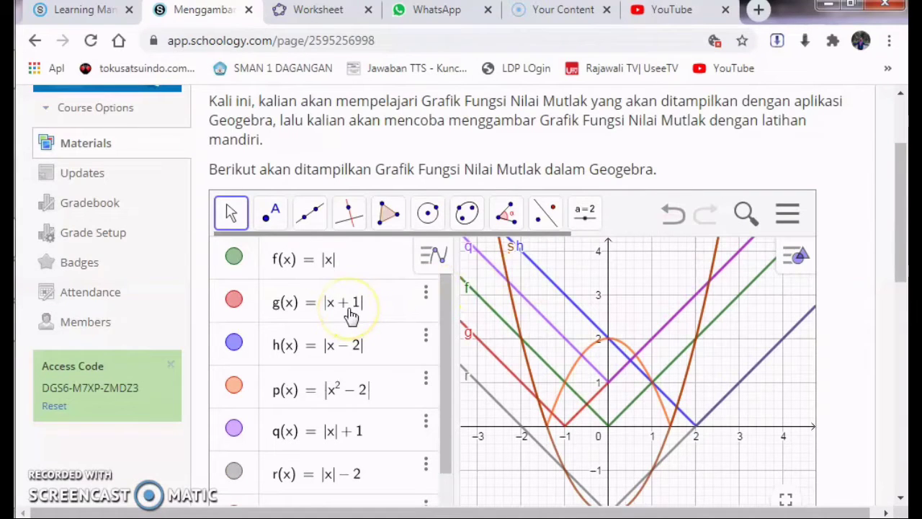
Return to the GeoGebra worksheet and plot |x + 1| as a second function
click(297, 16)
click(294, 249)
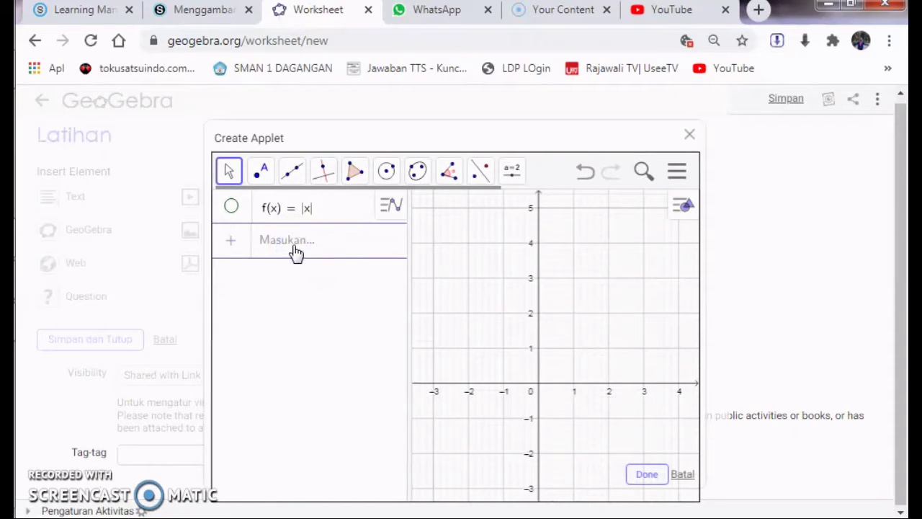
click(294, 248)
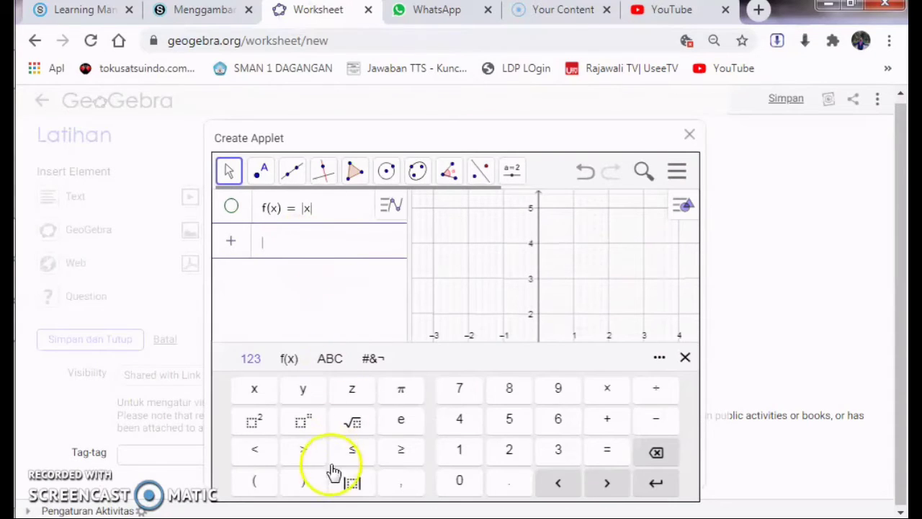
click(352, 481)
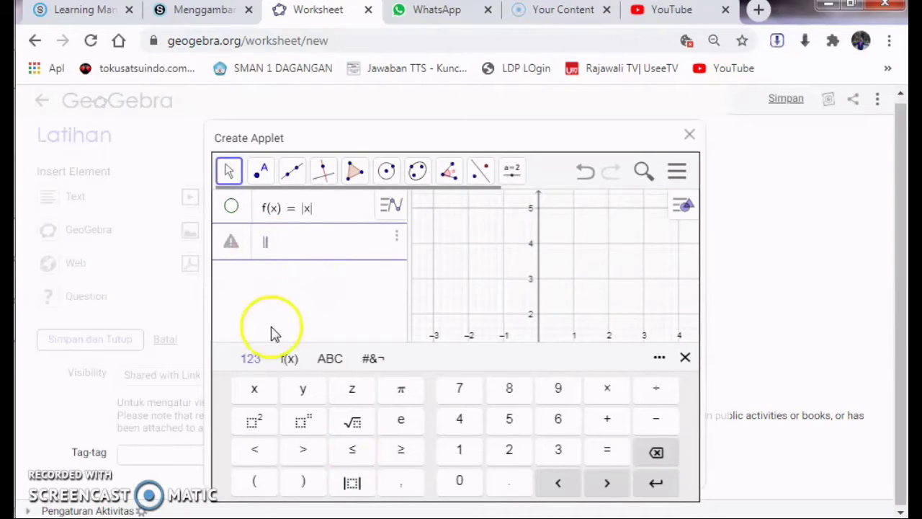
click(255, 392)
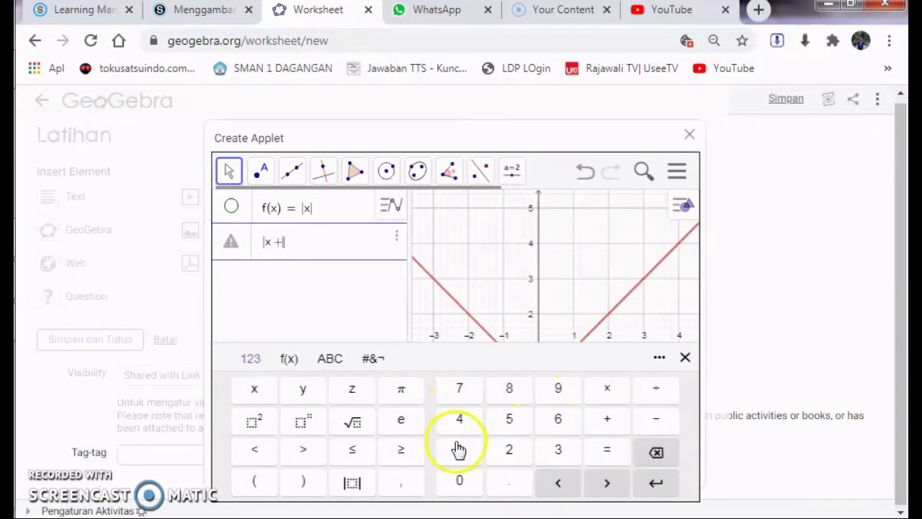
click(312, 248)
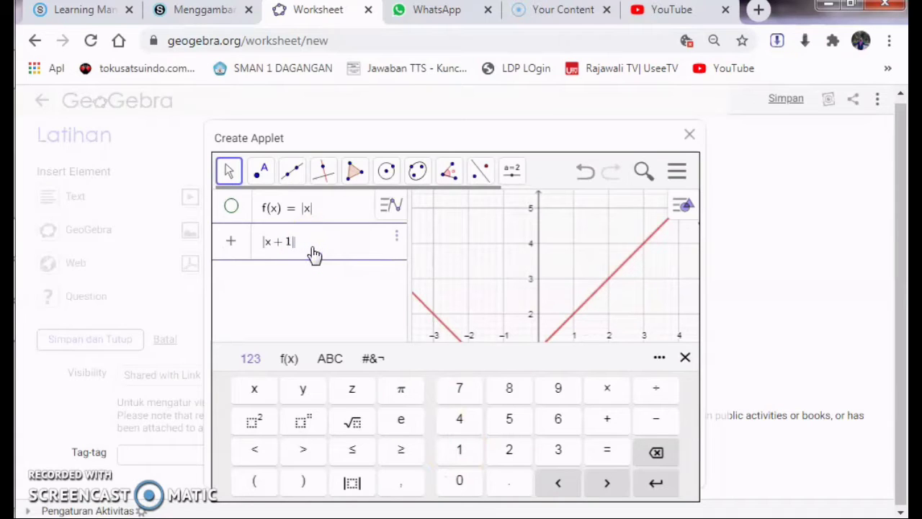
key(Return)
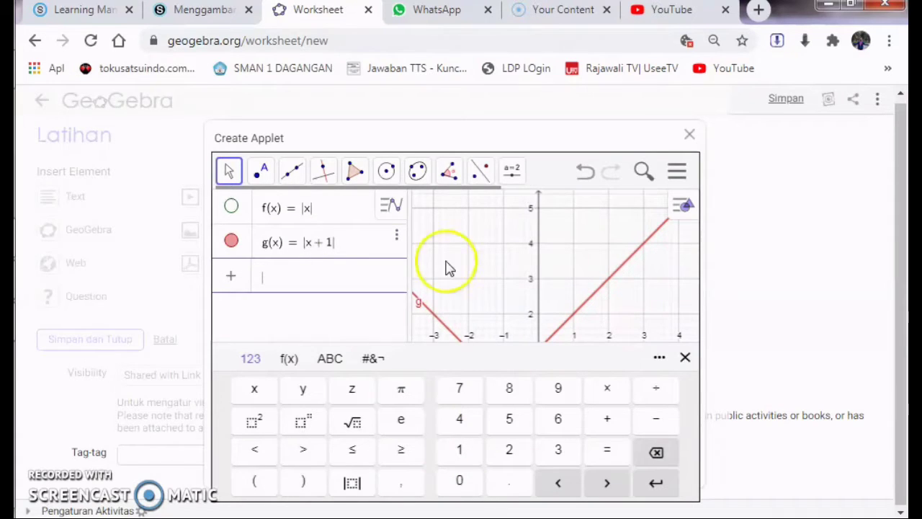
Examine the graph of g(x) = |x + 1| around its vertex and close the Windows color scheme dialog
click(683, 359)
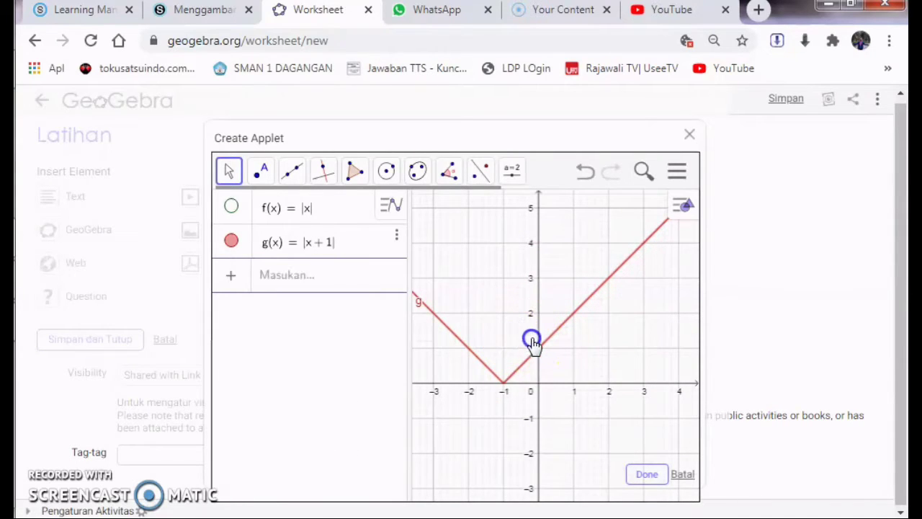
drag(531, 340, 574, 357)
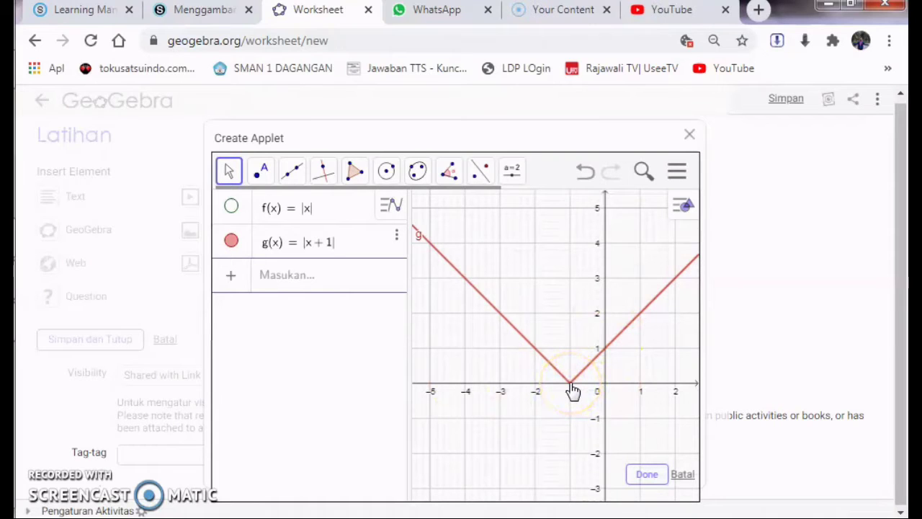
drag(573, 390, 604, 390)
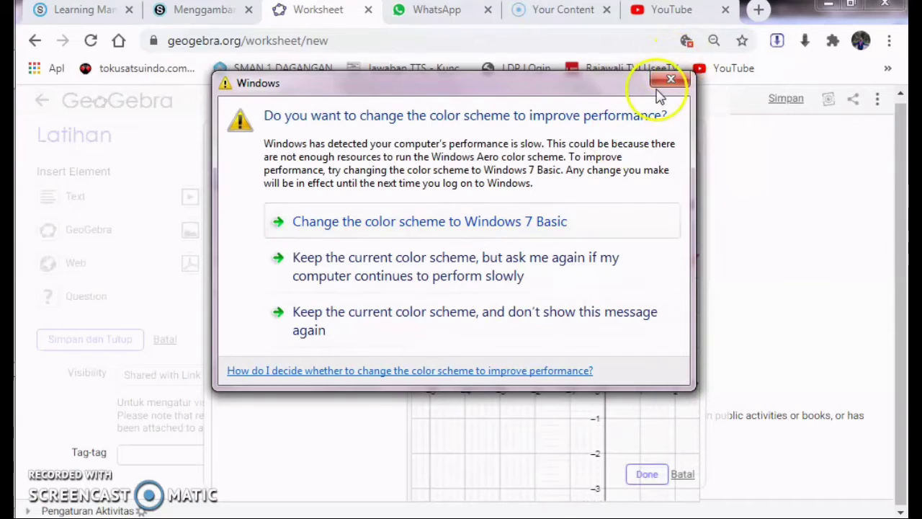
click(666, 82)
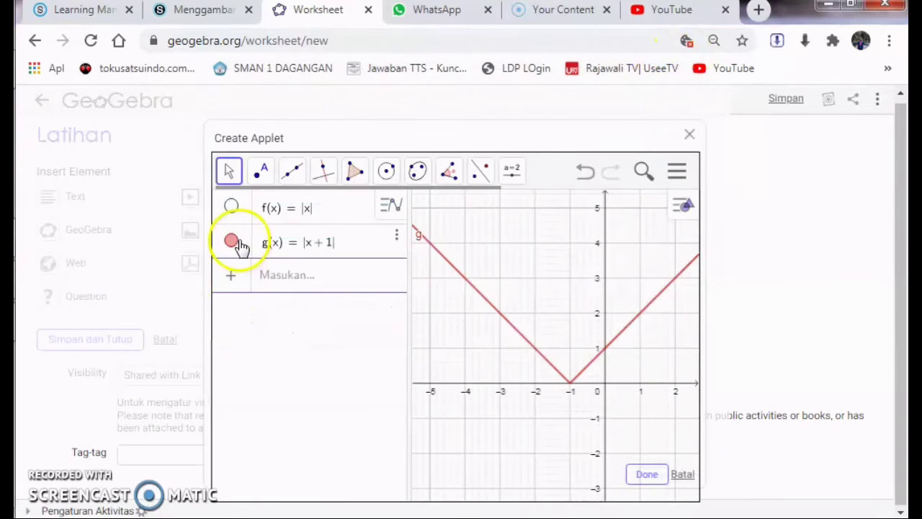
Hide the graph of g(x) = |x + 1| and look up the third example function on the Schoology page
click(230, 242)
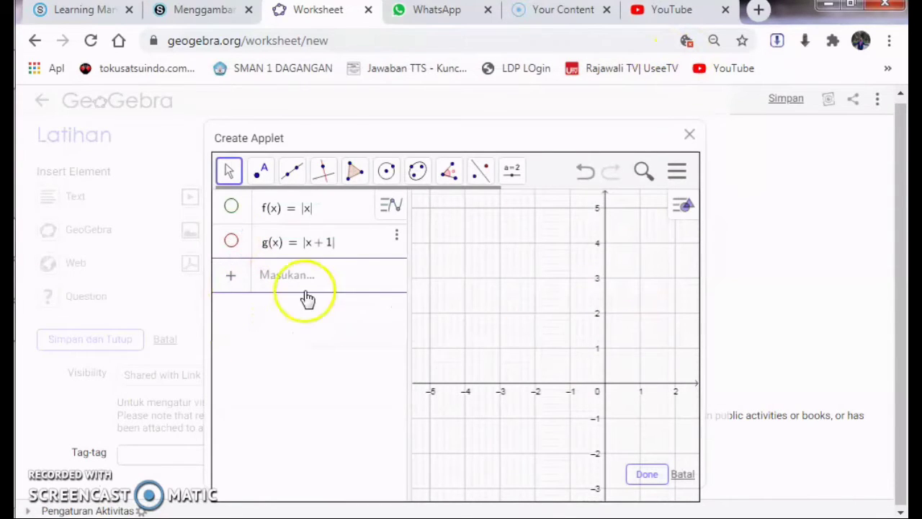
click(208, 13)
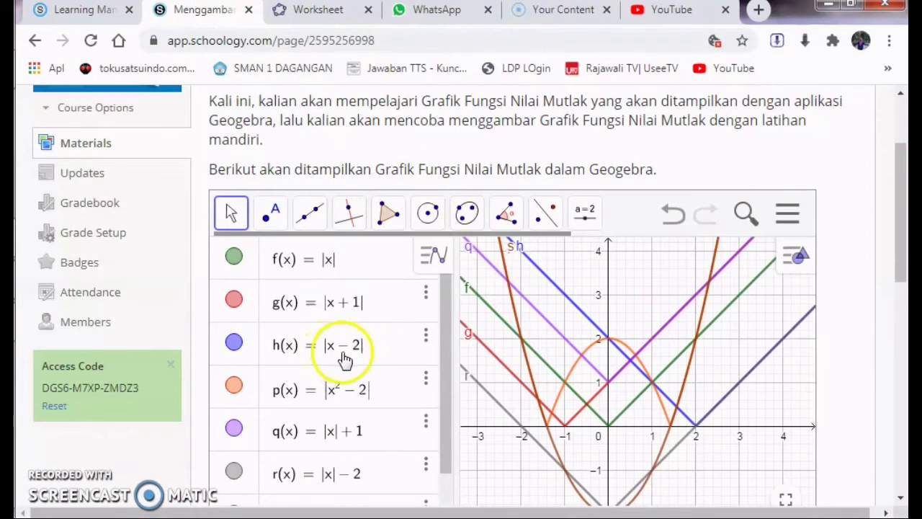
Return to the GeoGebra worksheet and plot |x + 2| as a third function
click(292, 13)
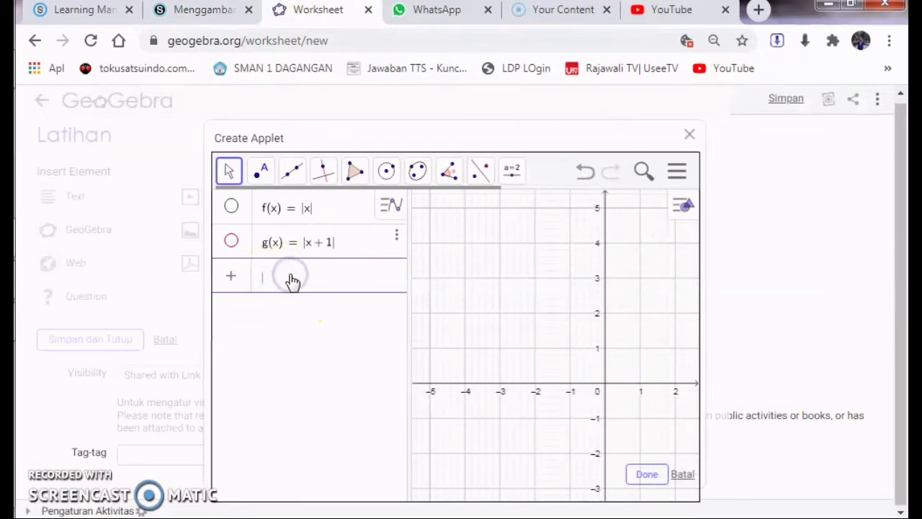
click(324, 351)
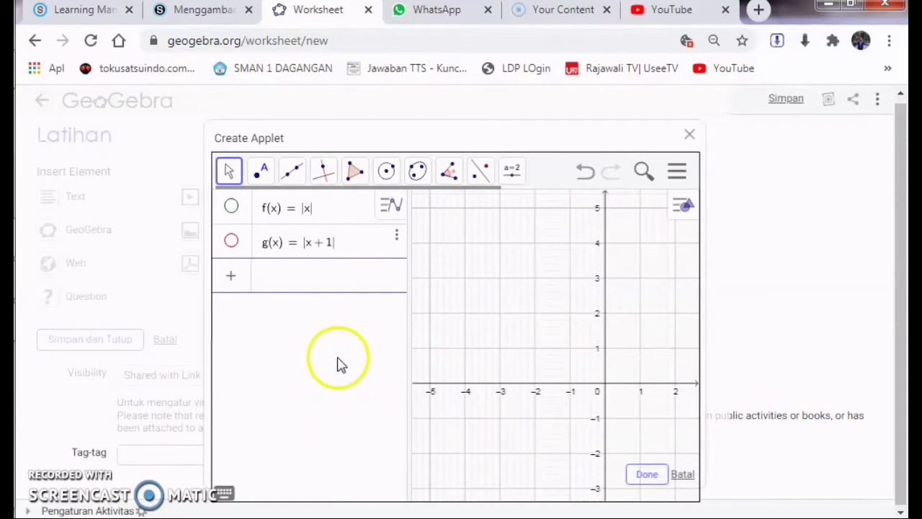
click(282, 283)
click(225, 276)
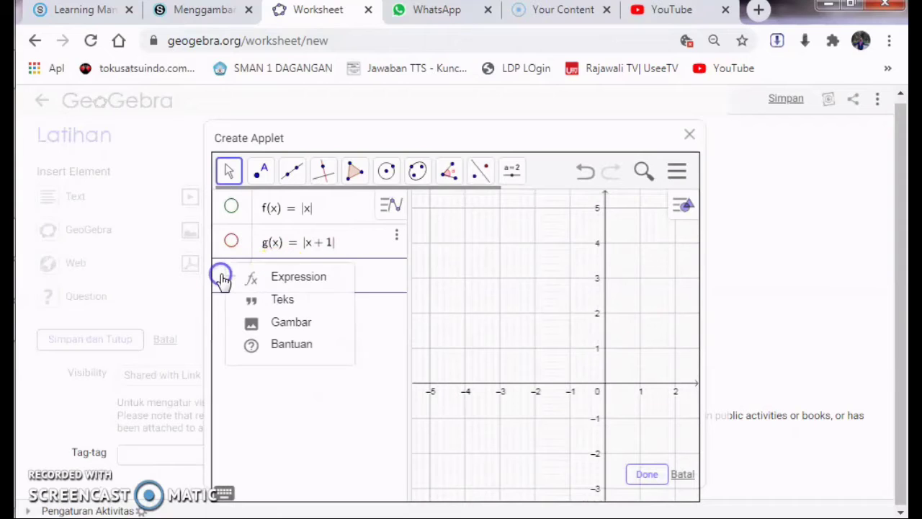
click(302, 277)
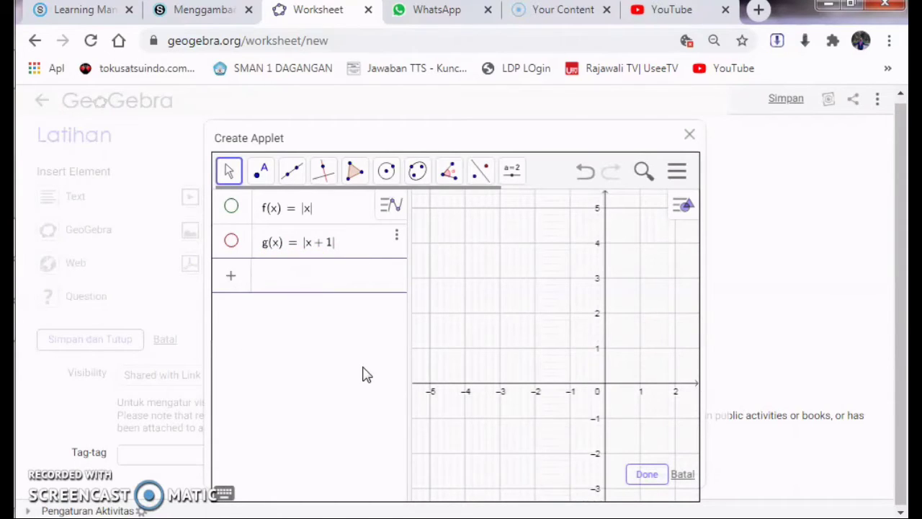
click(232, 277)
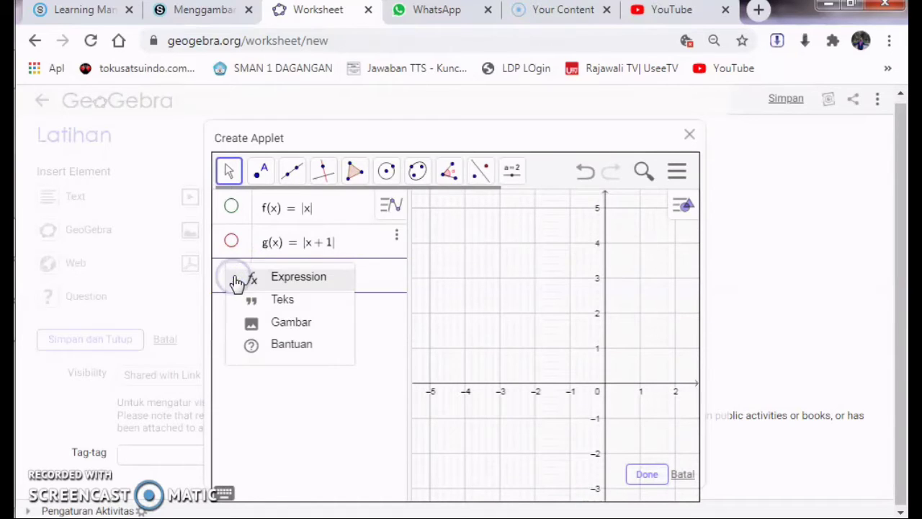
click(287, 283)
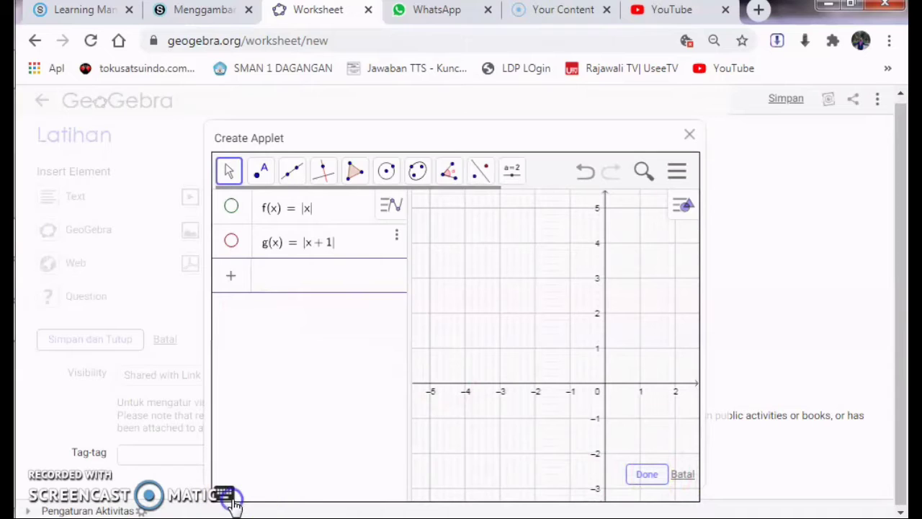
click(330, 452)
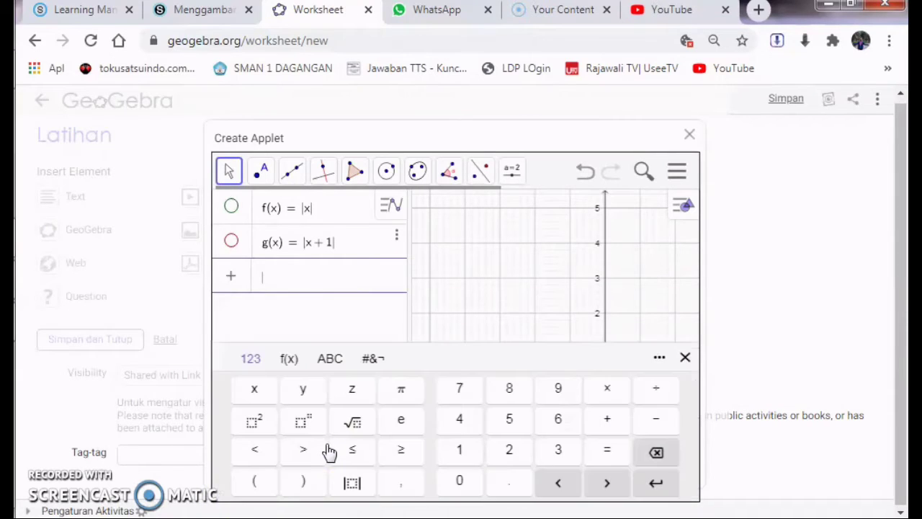
click(351, 483)
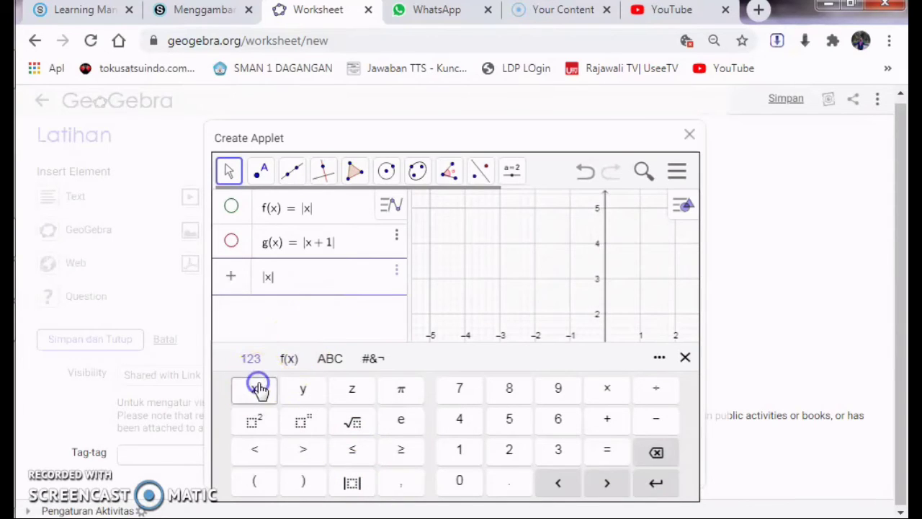
click(601, 418)
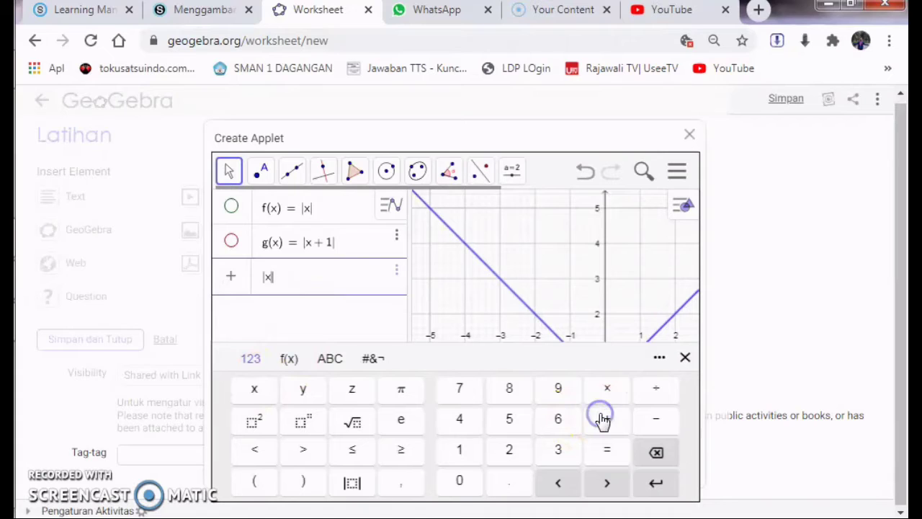
click(514, 451)
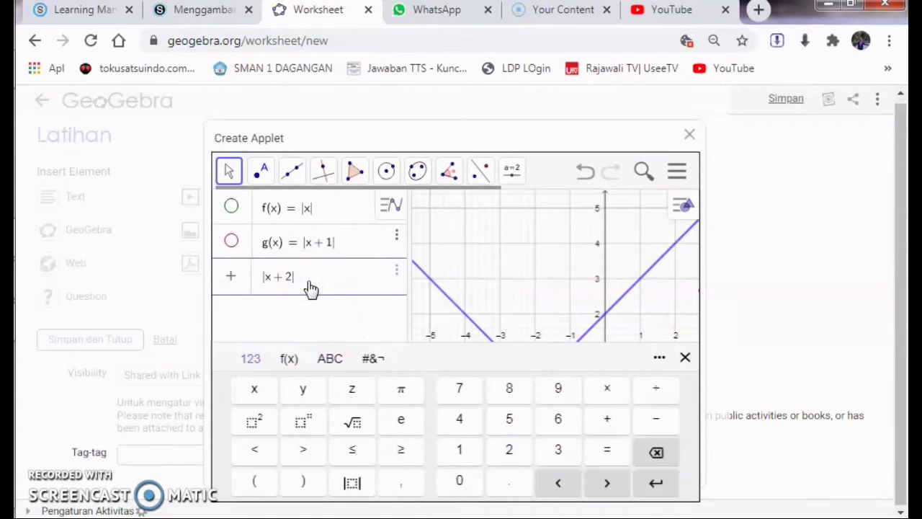
key(Return)
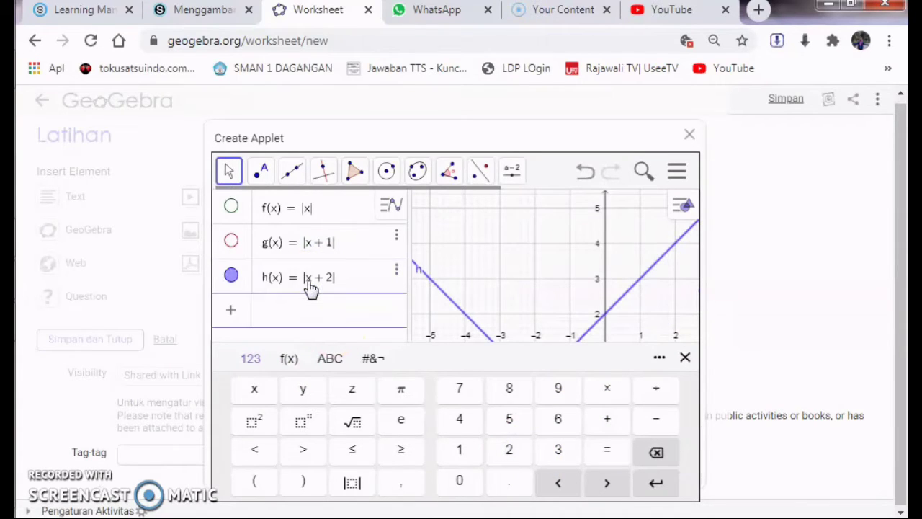
click(684, 359)
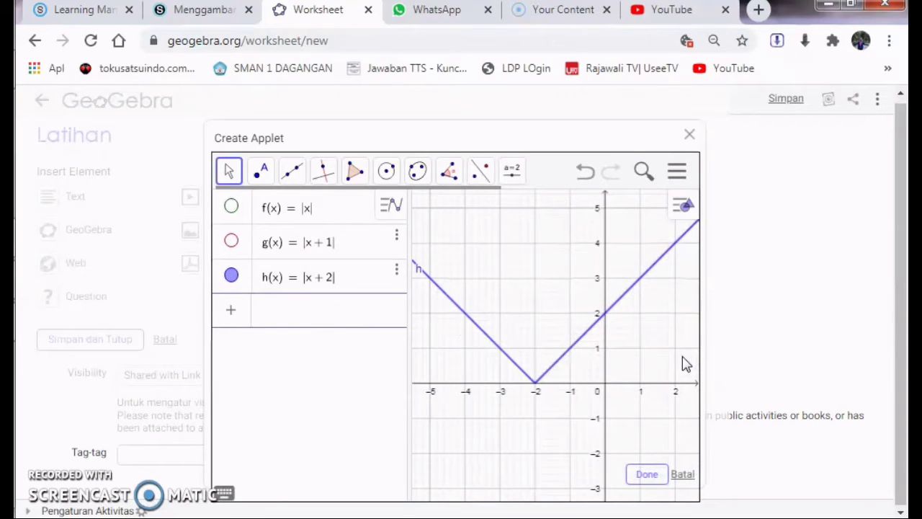
Change the third function's expression to |x − 2|
click(566, 371)
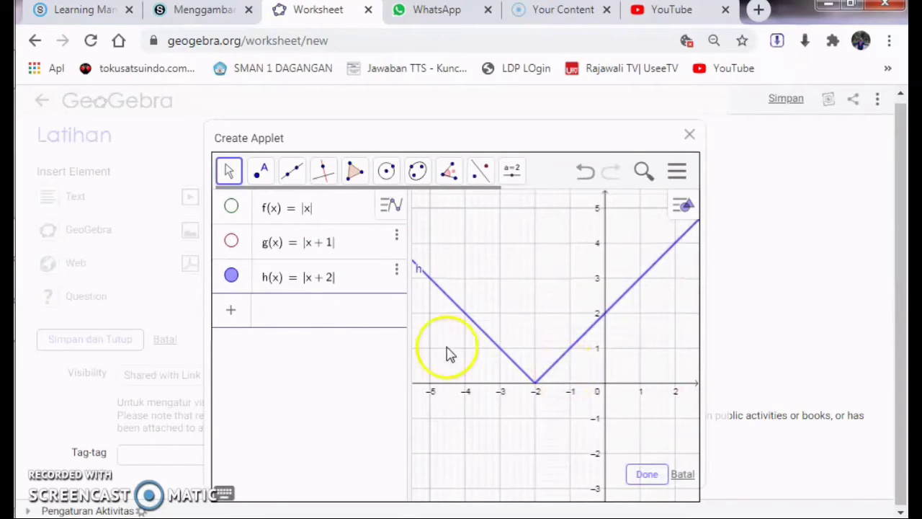
click(322, 284)
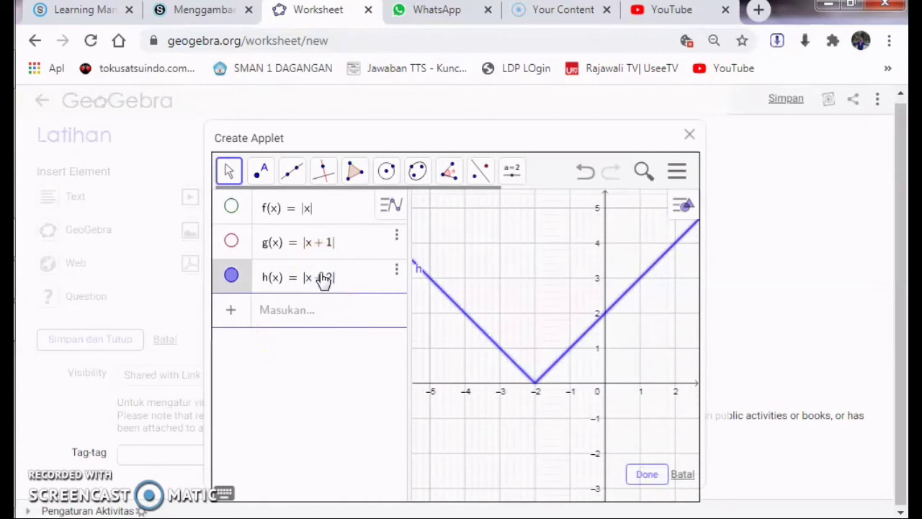
click(328, 278)
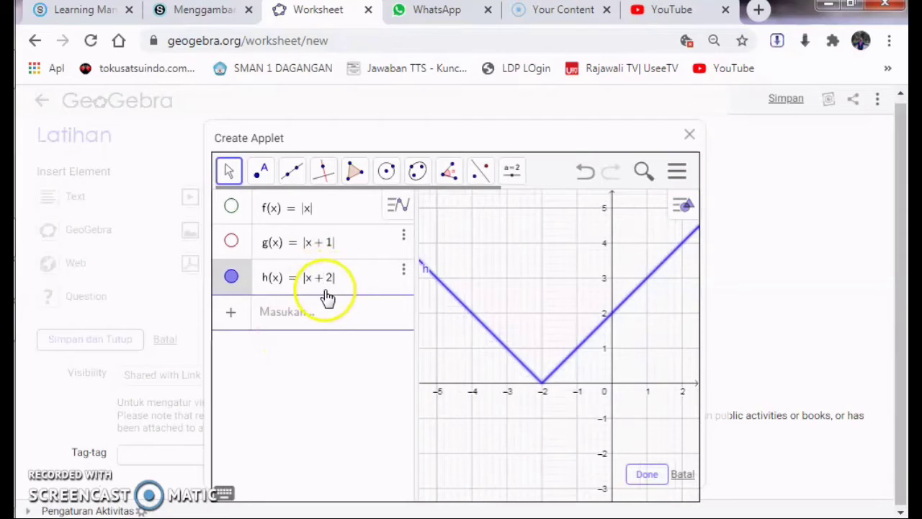
key(BackSpace)
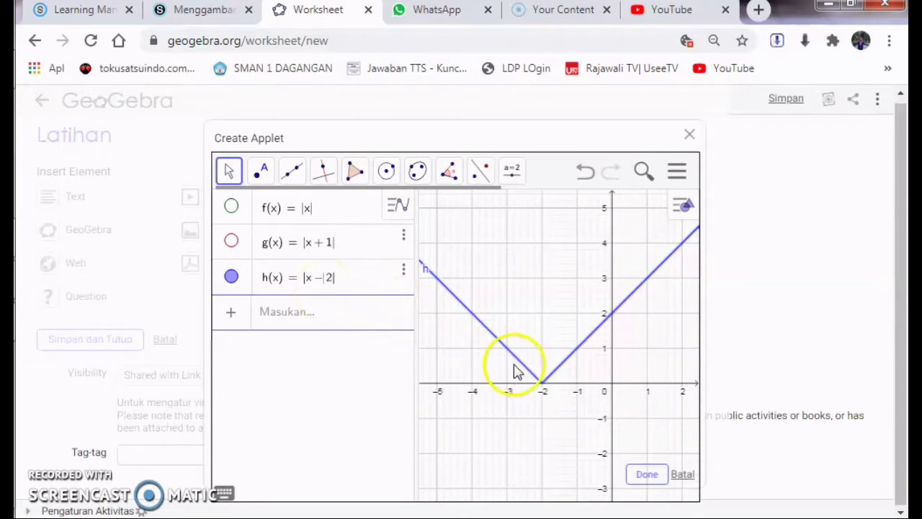
click(353, 281)
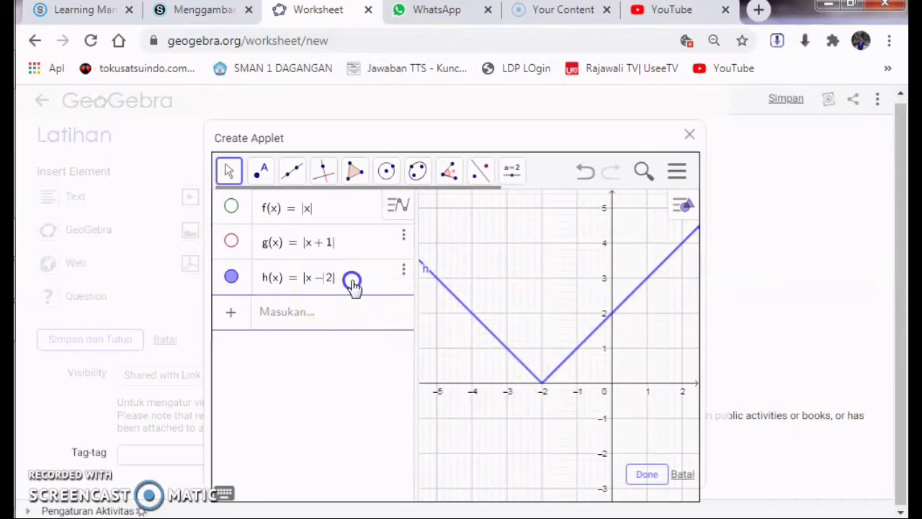
key(Return)
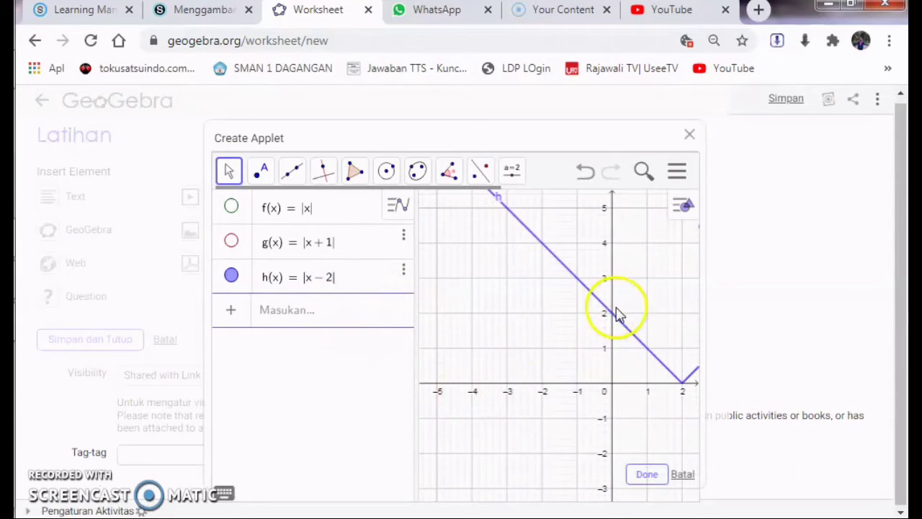
Examine the graph of h(x) = |x − 2| around its vertex and close the Windows color scheme dialog
click(606, 325)
drag(514, 341, 504, 351)
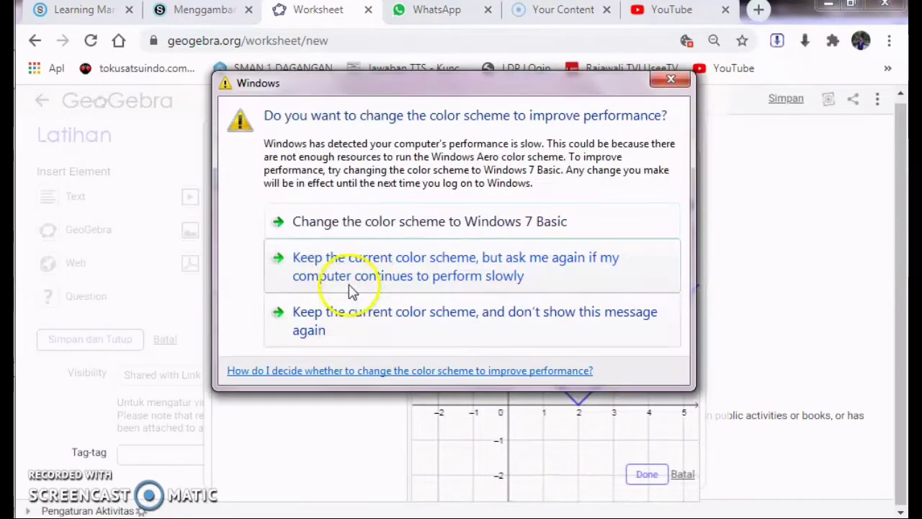
click(667, 81)
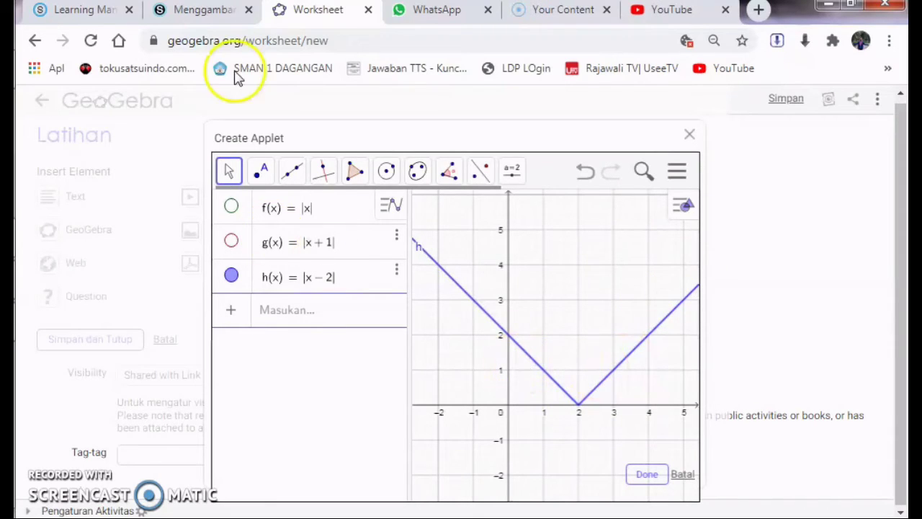
Look up the fourth example function on the Schoology page and return to the GeoGebra worksheet
click(205, 13)
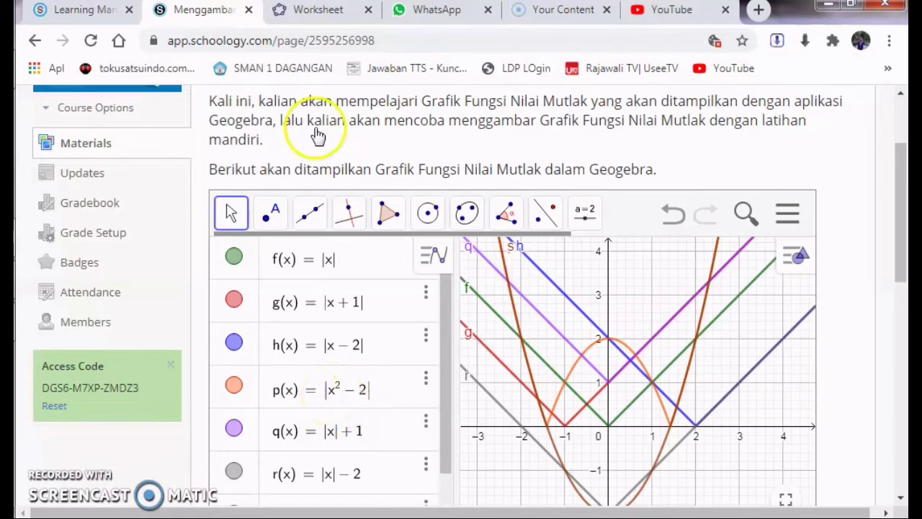
click(317, 15)
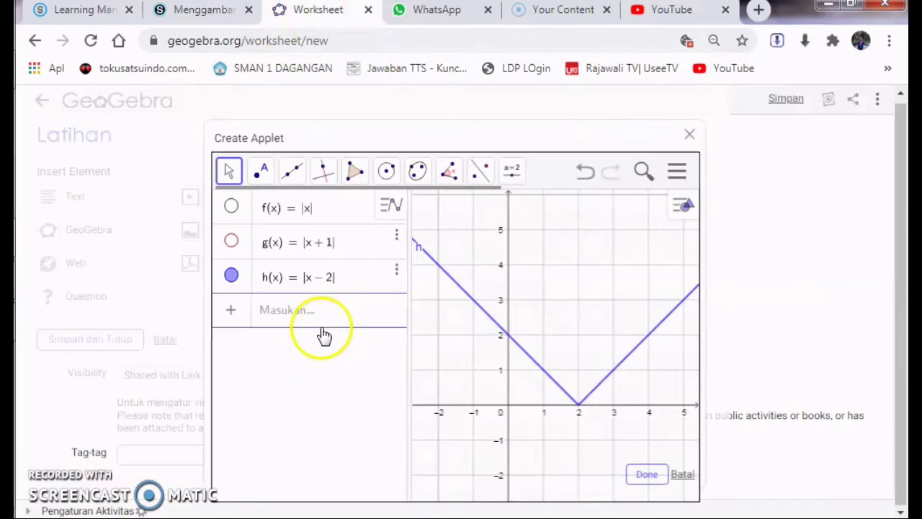
Plot |x² − 2| as a fourth function and hide the graph of h(x) = |x − 2|
click(281, 306)
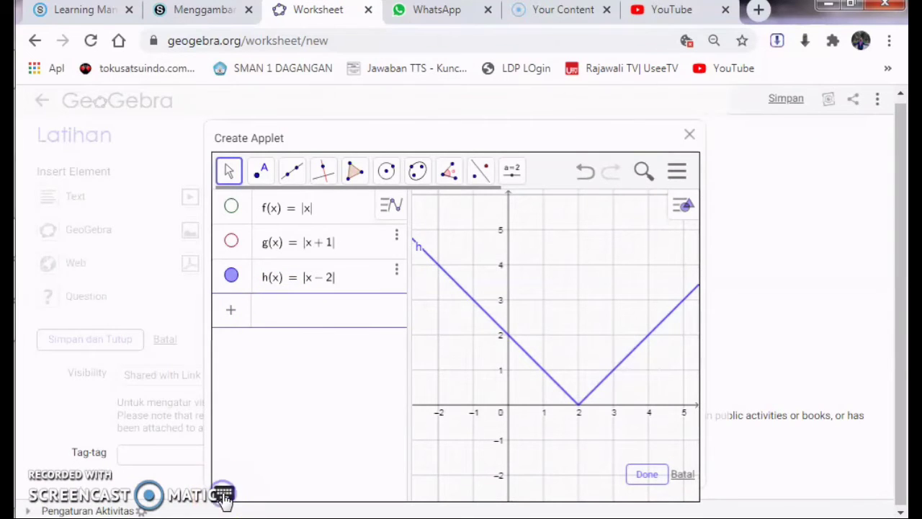
click(224, 496)
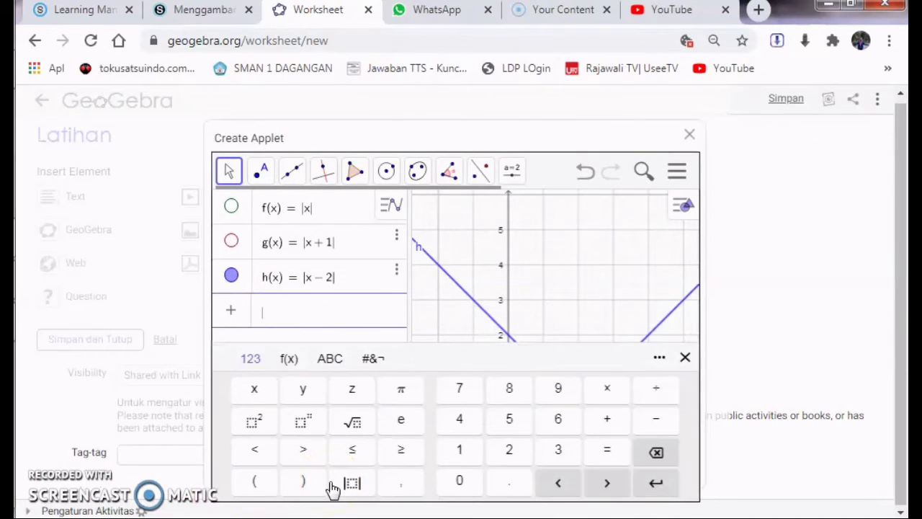
click(354, 487)
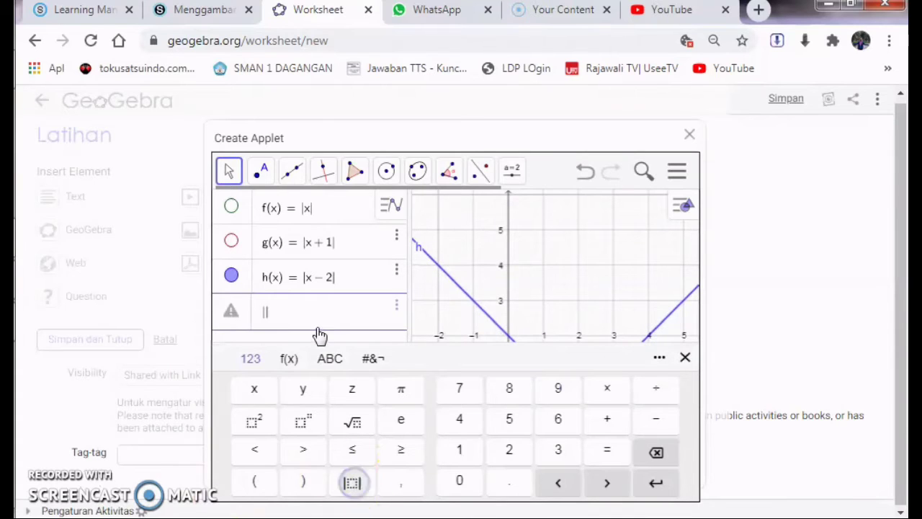
click(255, 391)
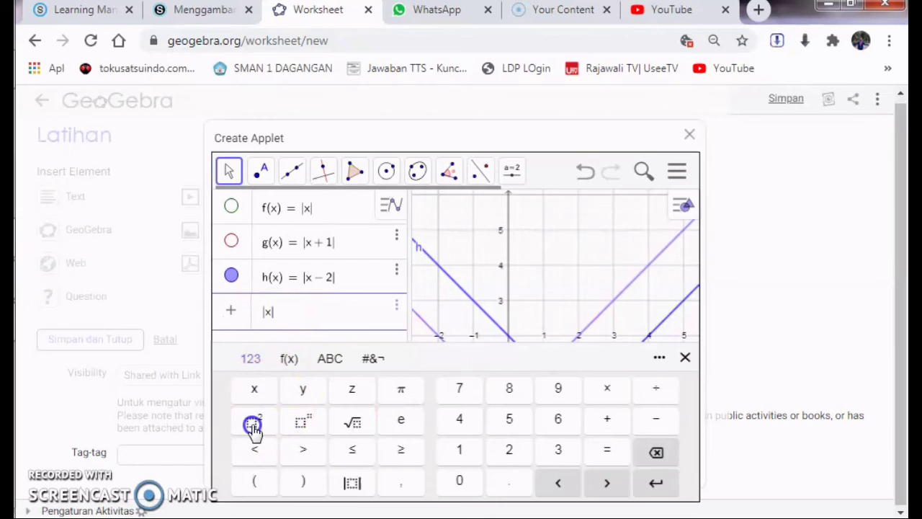
click(255, 425)
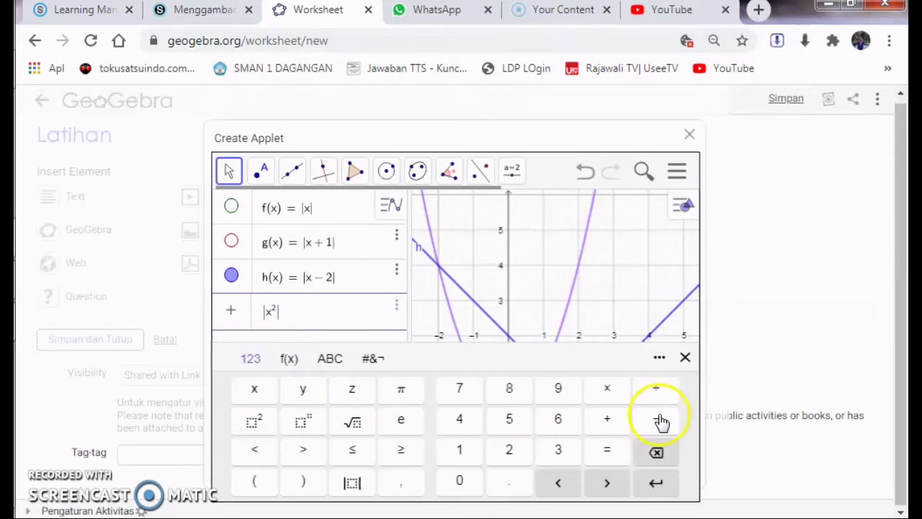
click(509, 450)
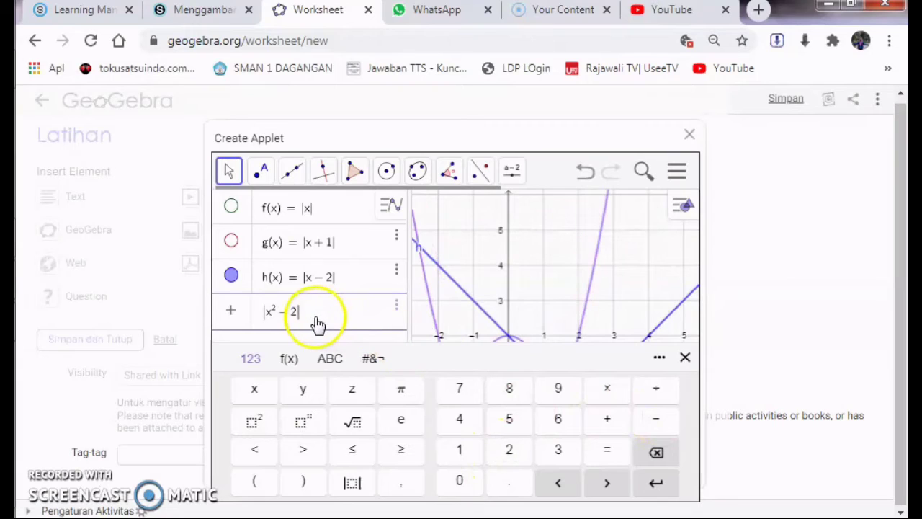
click(232, 278)
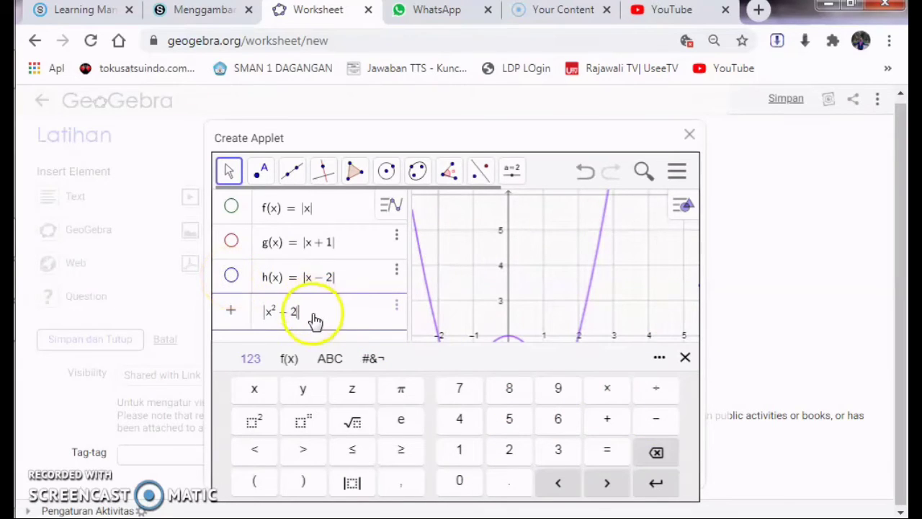
key(Return)
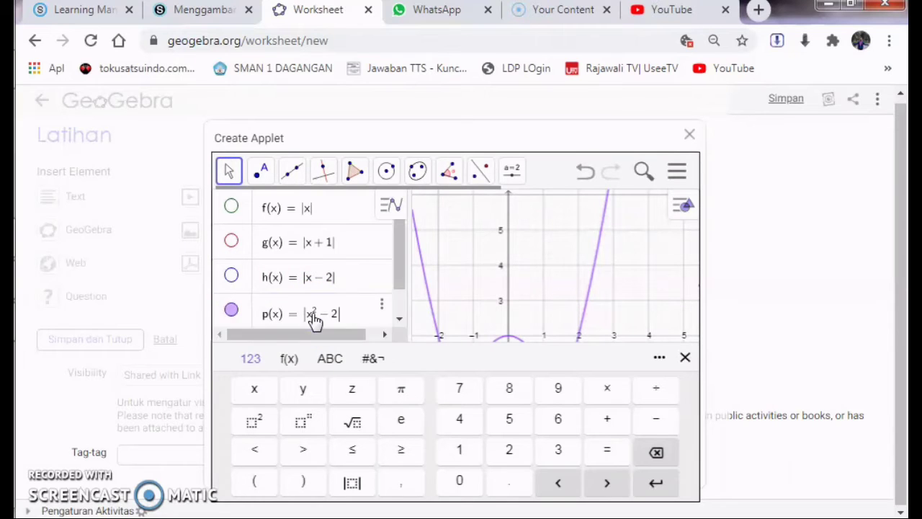
click(685, 359)
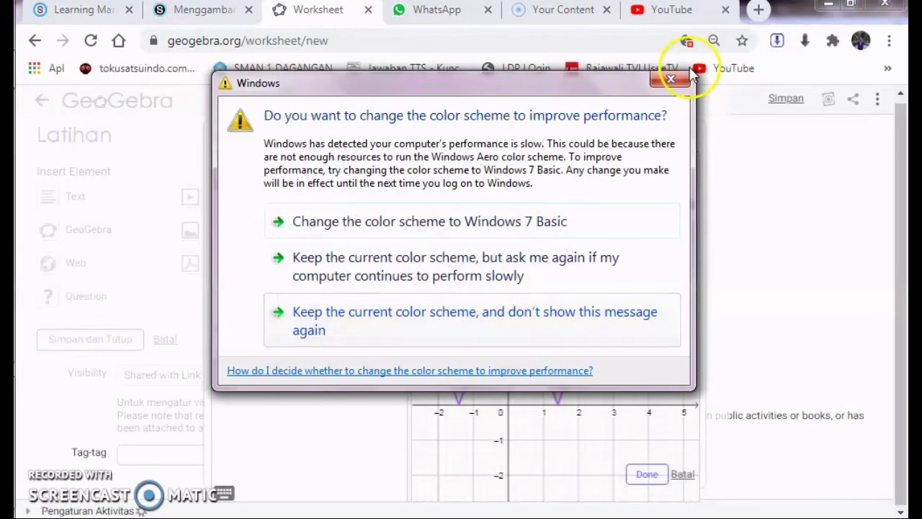
click(676, 81)
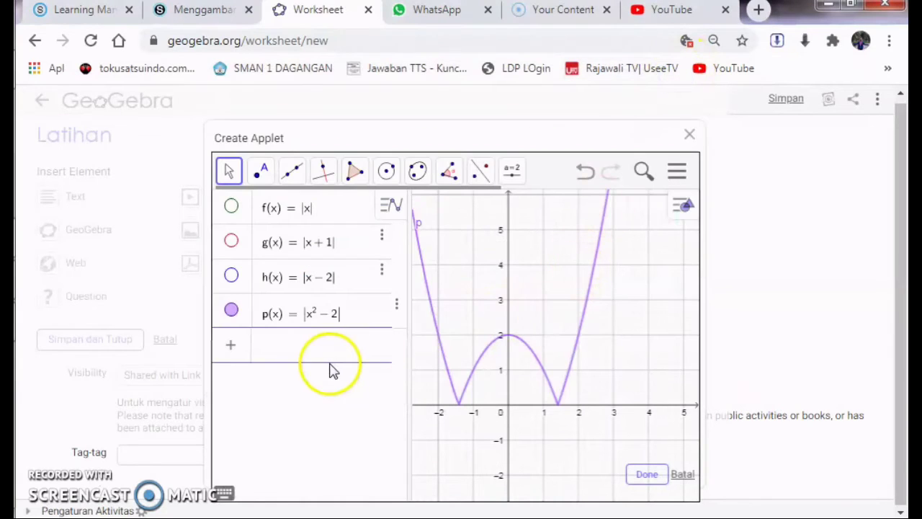
Hide the graph of p(x) = |x² − 2| and check the fifth example function on the Schoology page before returning to the GeoGebra worksheet
click(231, 311)
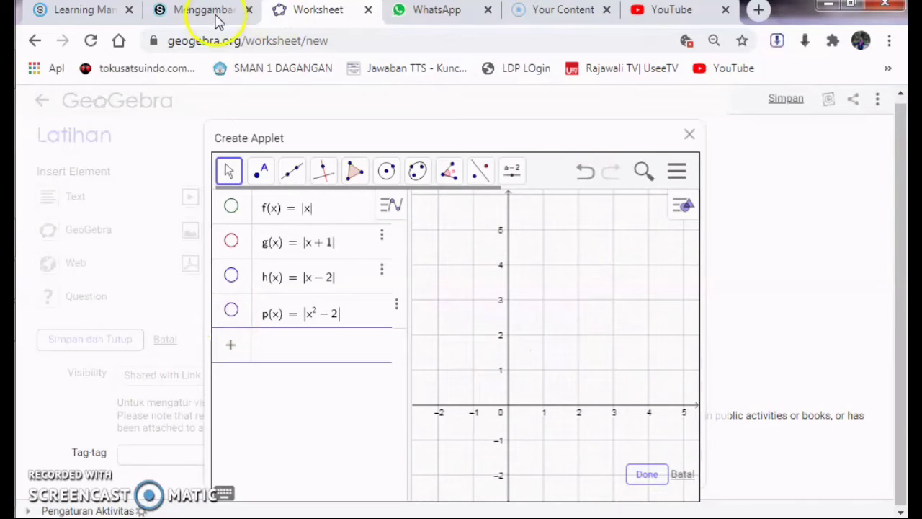
click(209, 11)
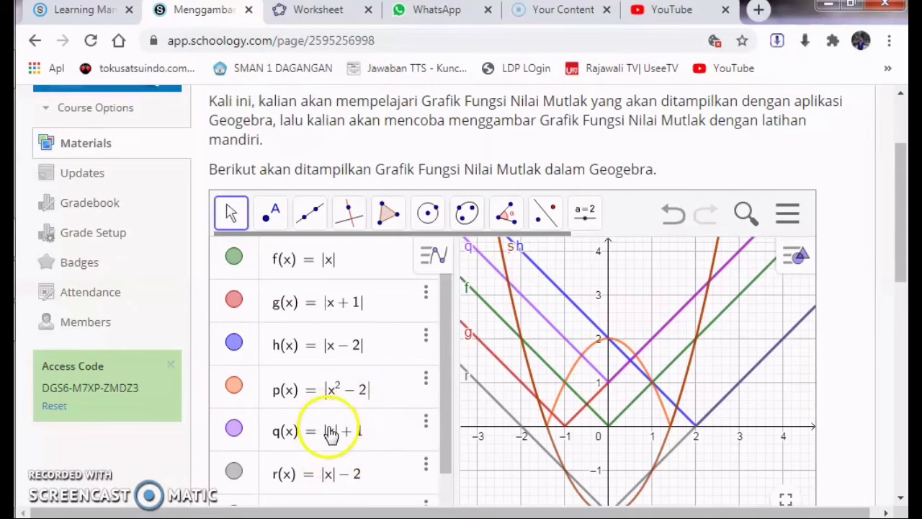
click(302, 8)
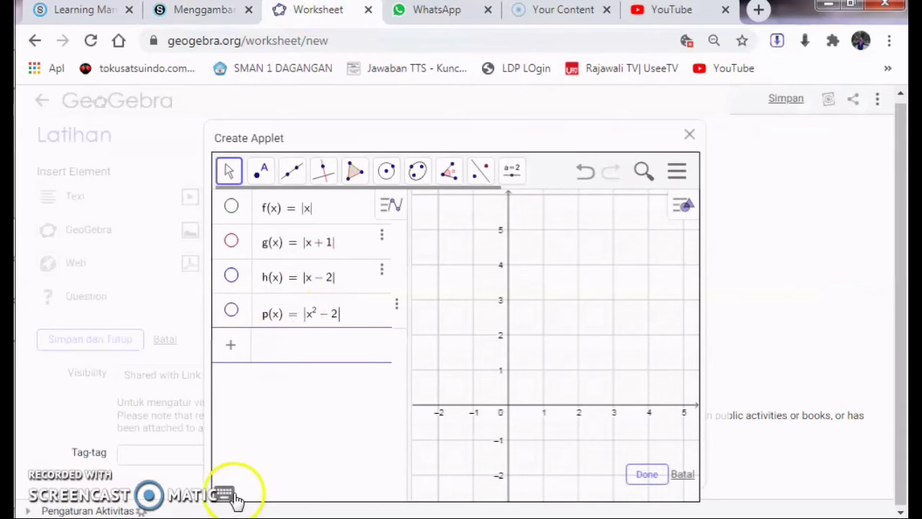
Plot |x| + 1 as a fifth function and bring its vertex into clear view
click(342, 494)
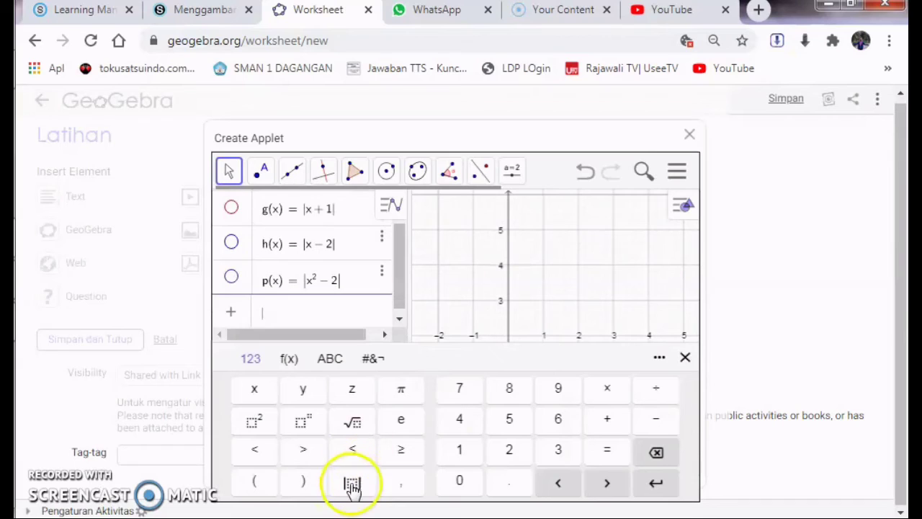
click(256, 394)
click(307, 315)
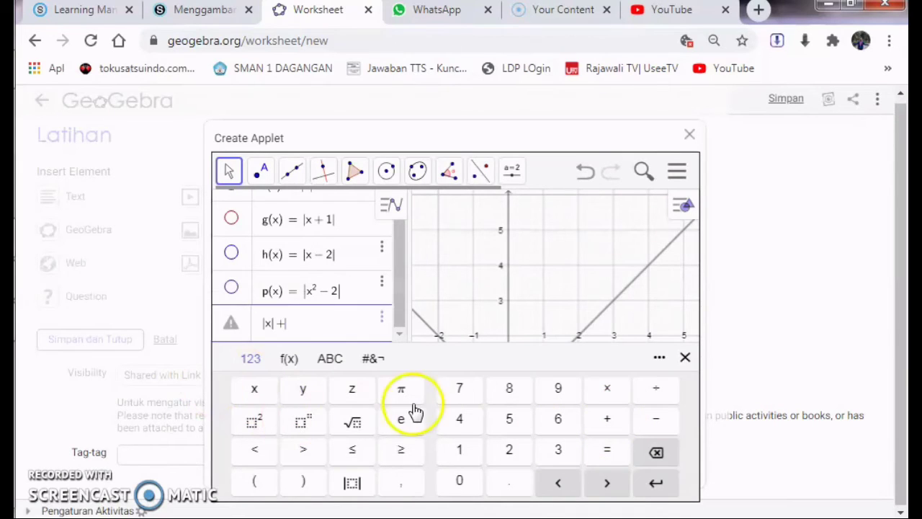
click(448, 452)
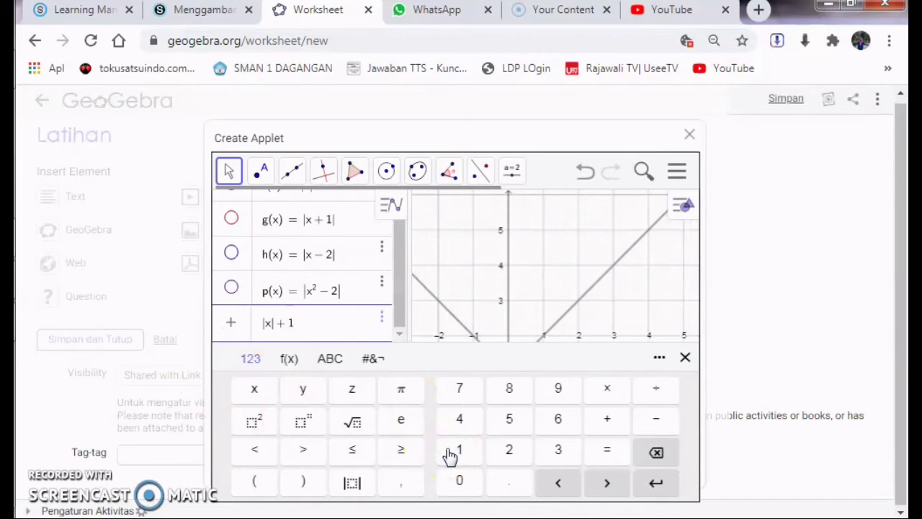
key(Return)
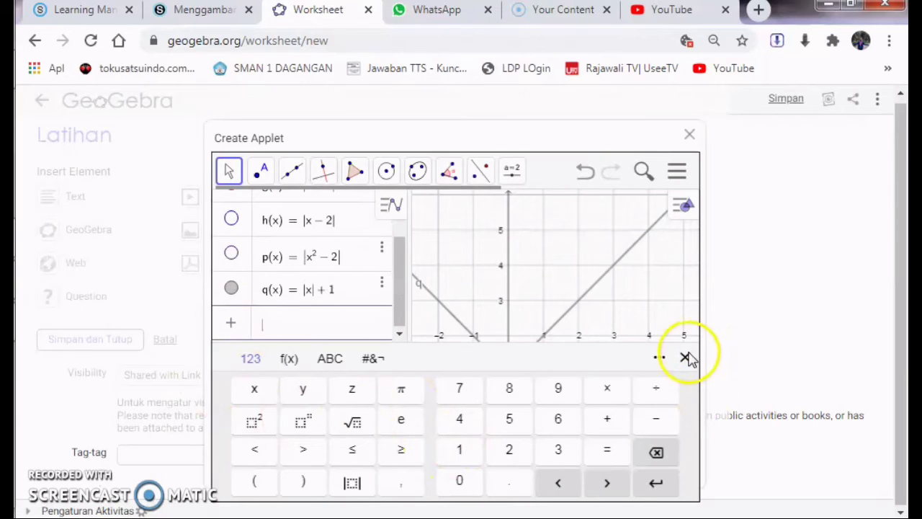
click(687, 359)
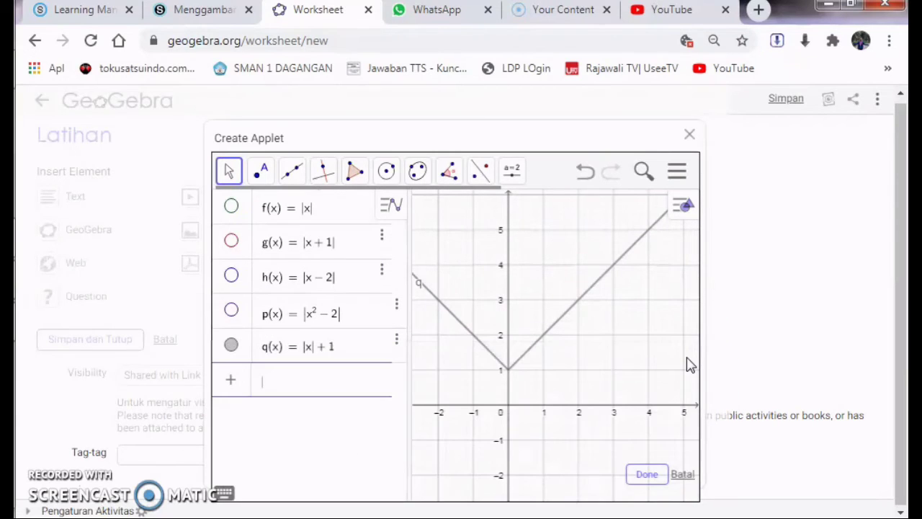
drag(550, 375, 564, 389)
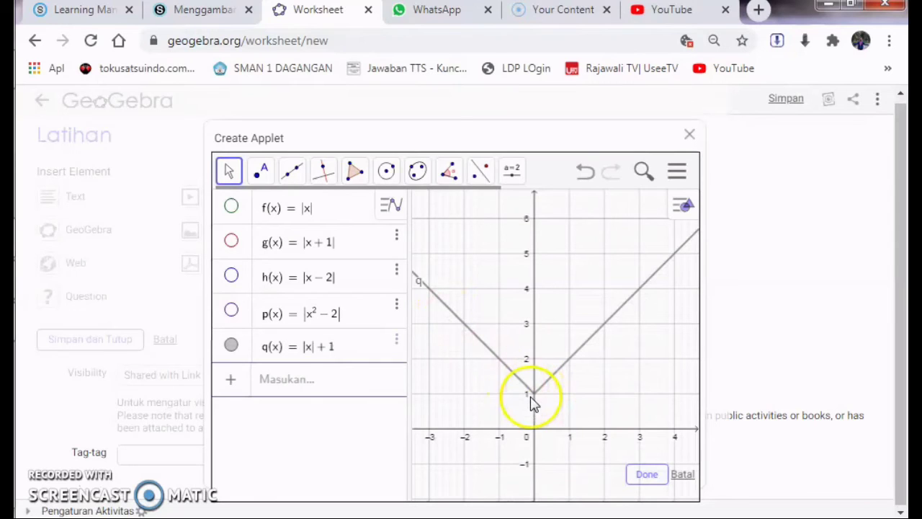
Hide the graph of q(x) = |x| + 1 and look up the sixth example function on the Schoology page before returning to the GeoGebra worksheet
click(231, 347)
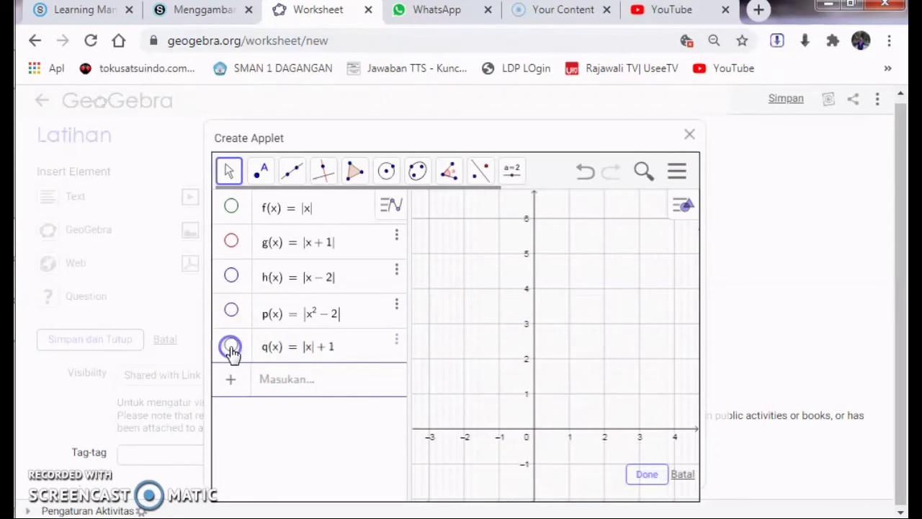
click(204, 7)
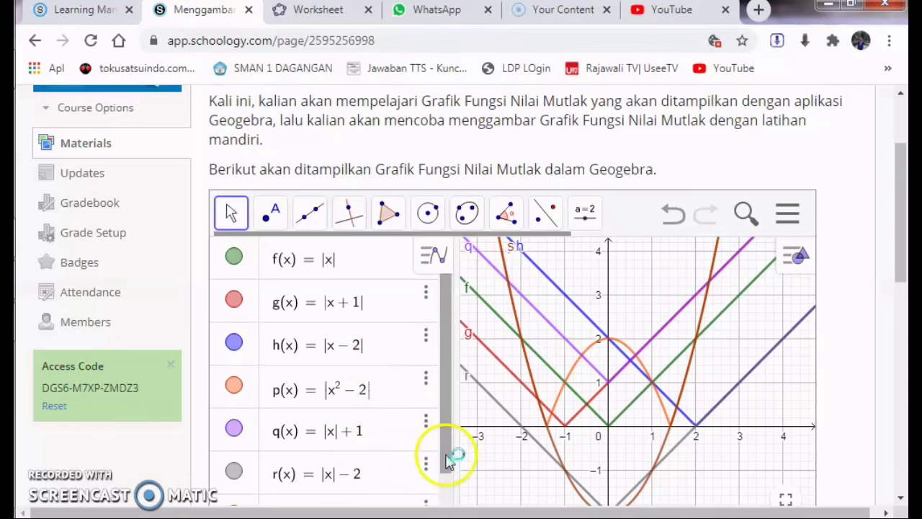
drag(446, 467, 442, 488)
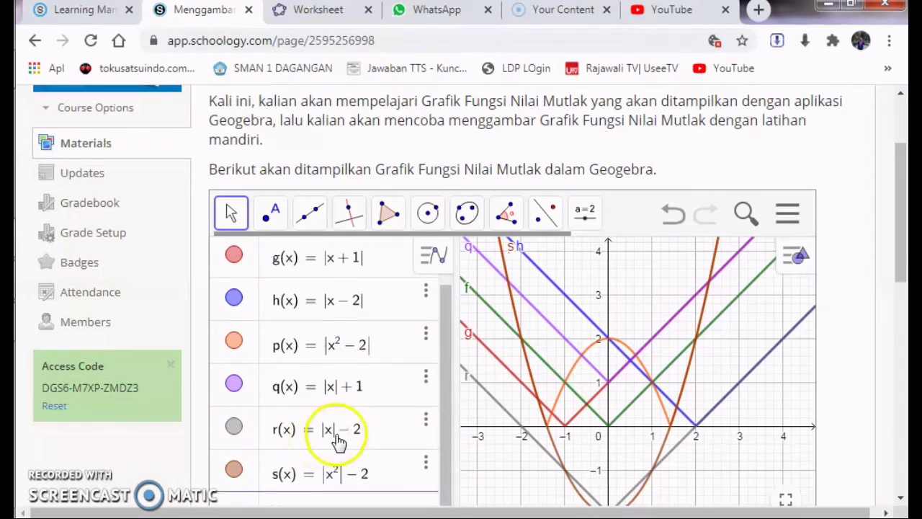
click(324, 18)
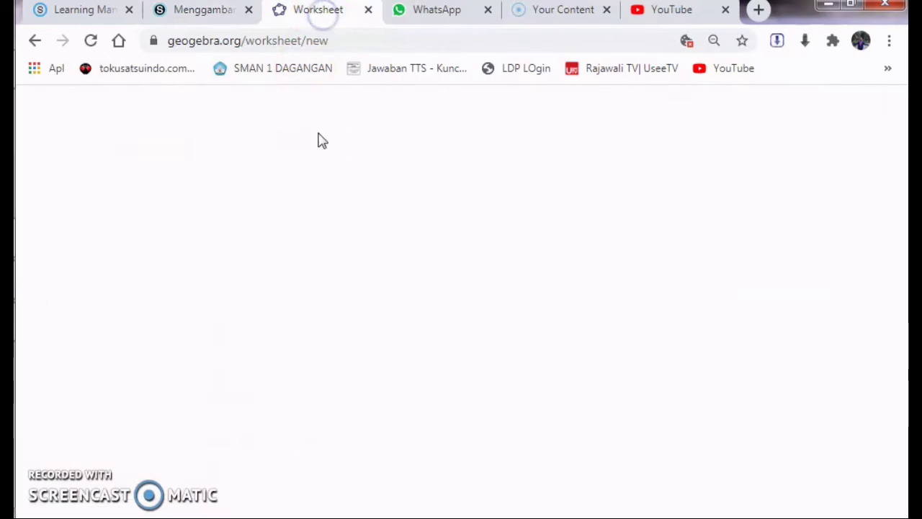
Plot |x| − 2 as a sixth function and bring its vertex below the x-axis into view
click(287, 381)
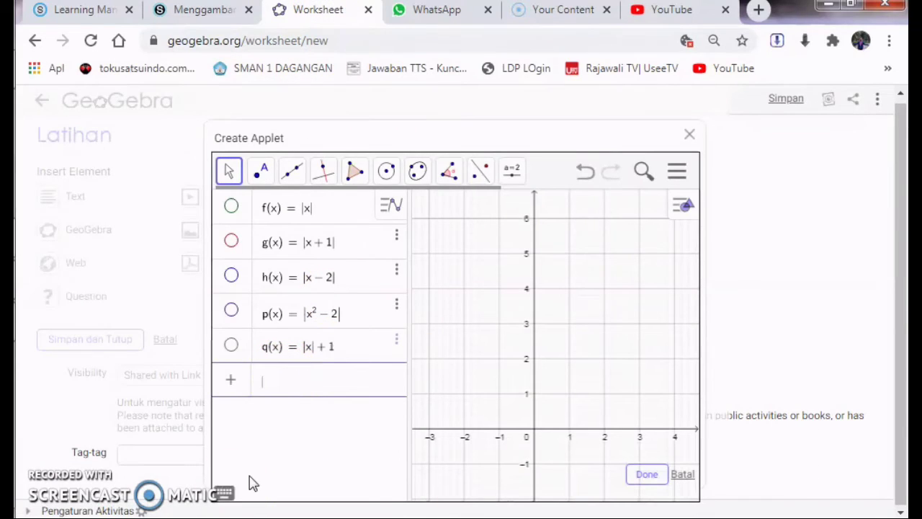
click(366, 459)
click(347, 483)
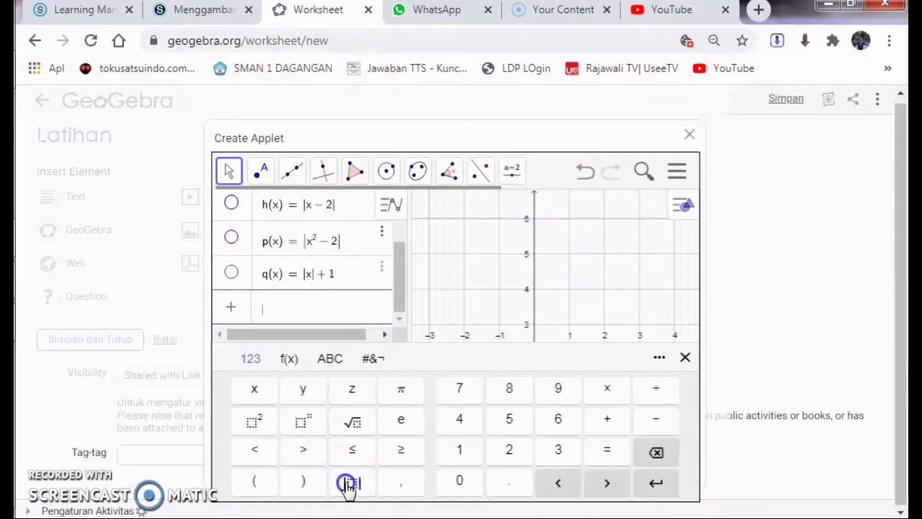
click(260, 387)
click(302, 316)
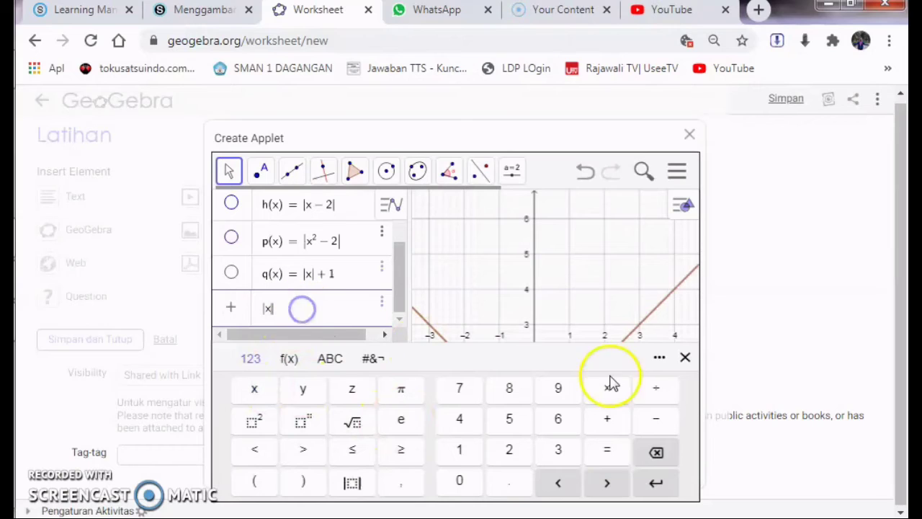
click(657, 418)
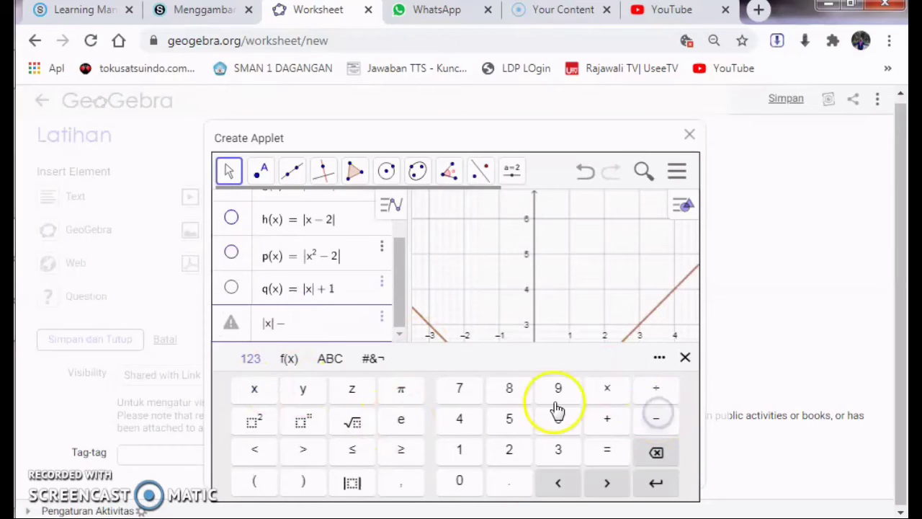
click(508, 450)
click(778, 354)
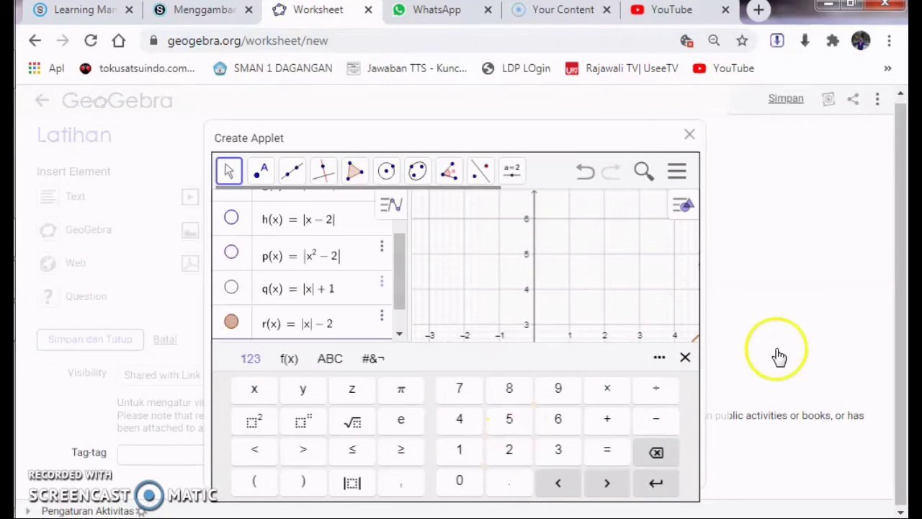
click(686, 358)
drag(540, 417, 550, 354)
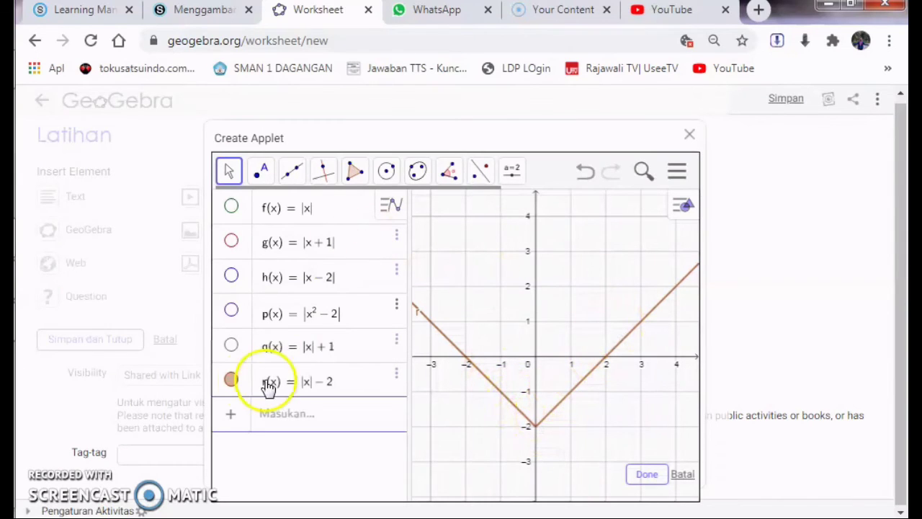
Hide the graph of r(x) = |x| − 2 and check the seventh example function on the Schoology page before returning to the GeoGebra worksheet
click(231, 382)
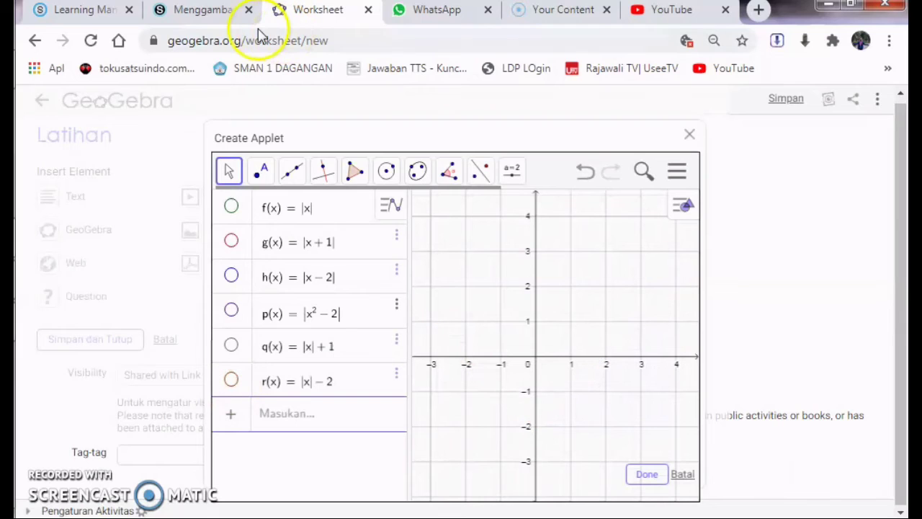
click(216, 15)
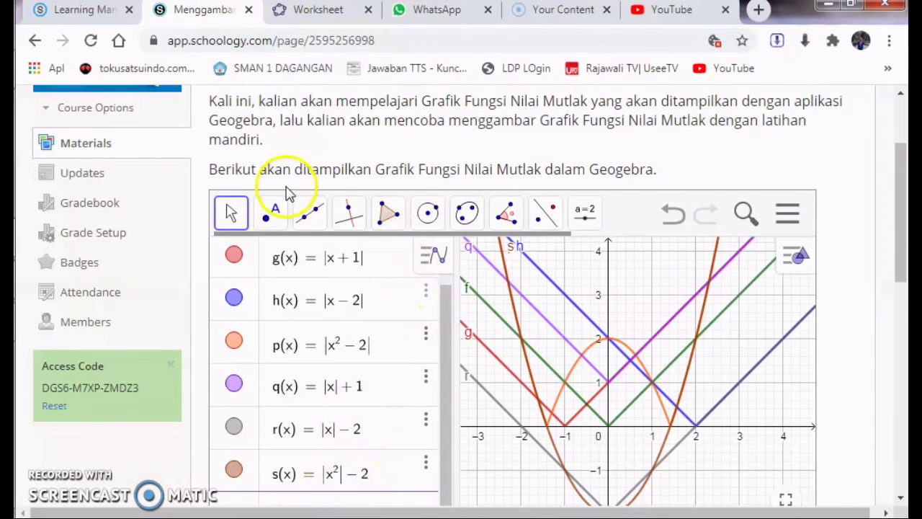
click(306, 8)
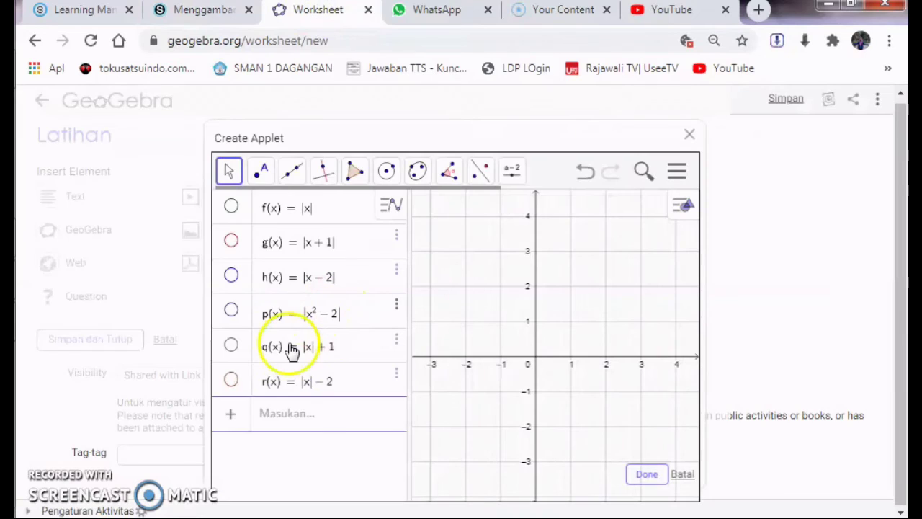
Plot |x²| − 2 as a seventh function, with only the square inside the absolute value, and hide its graph after viewing
click(307, 415)
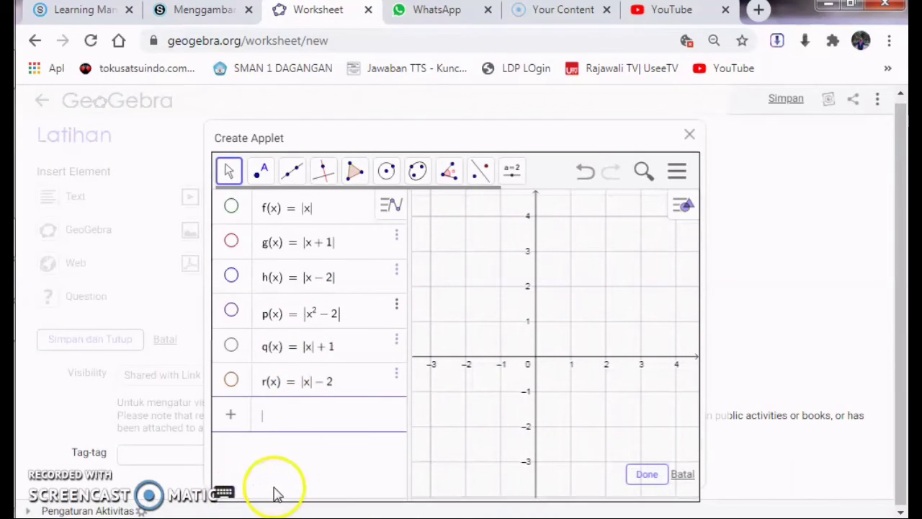
click(222, 494)
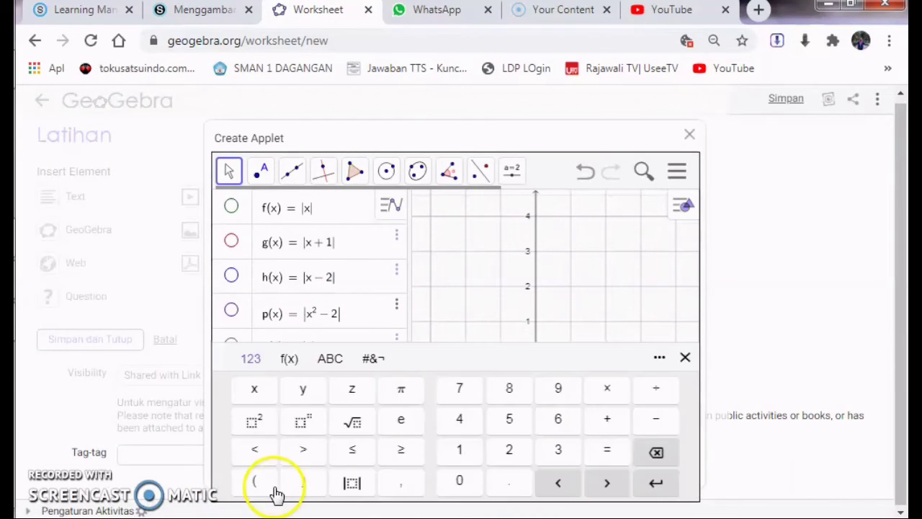
click(352, 485)
click(264, 390)
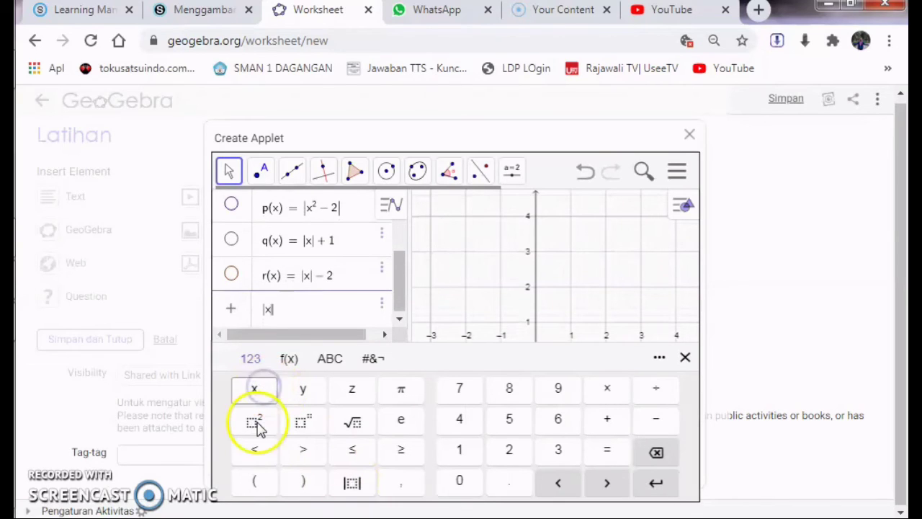
click(254, 421)
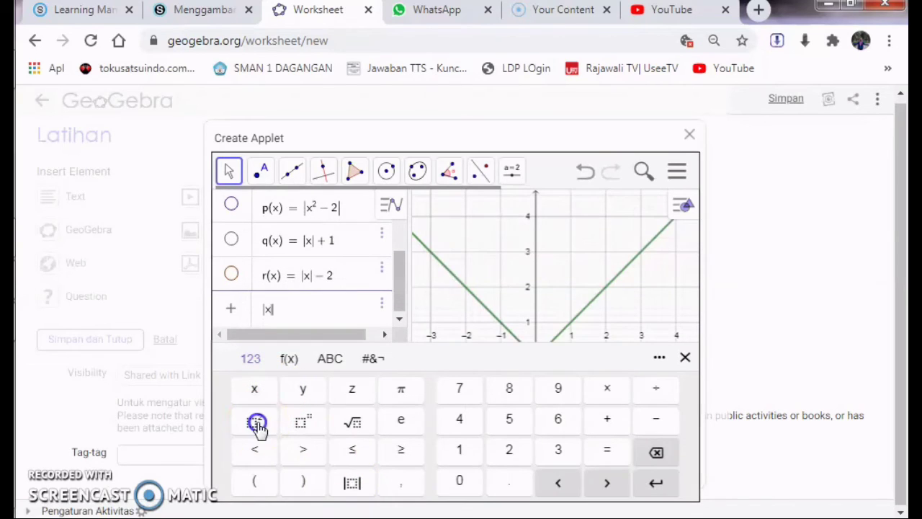
click(312, 315)
click(288, 327)
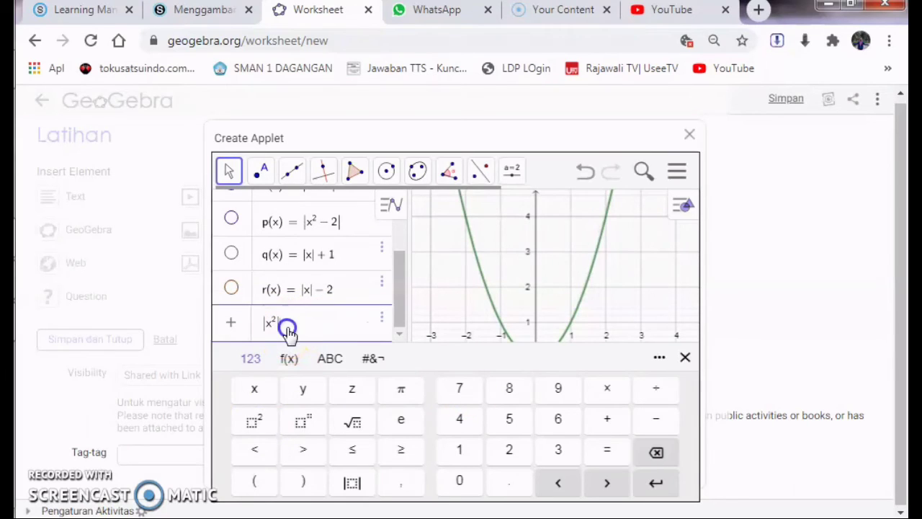
click(513, 451)
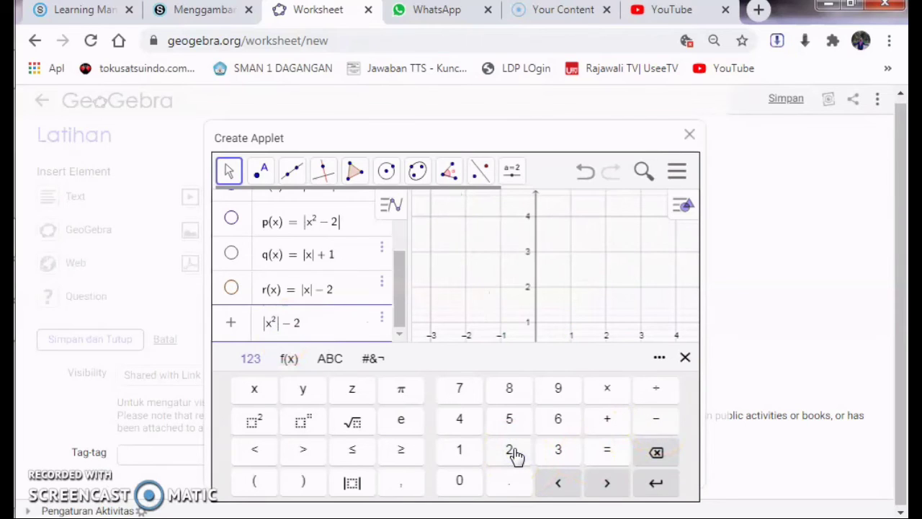
key(Return)
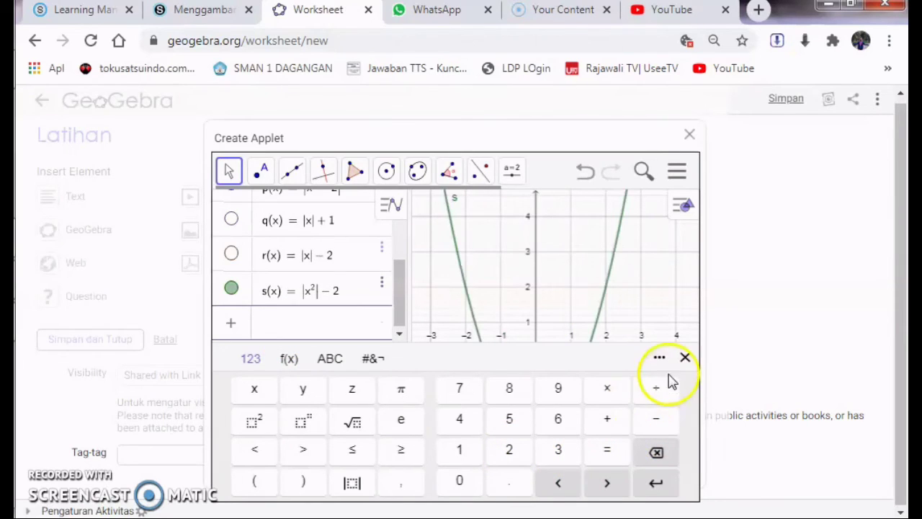
click(685, 358)
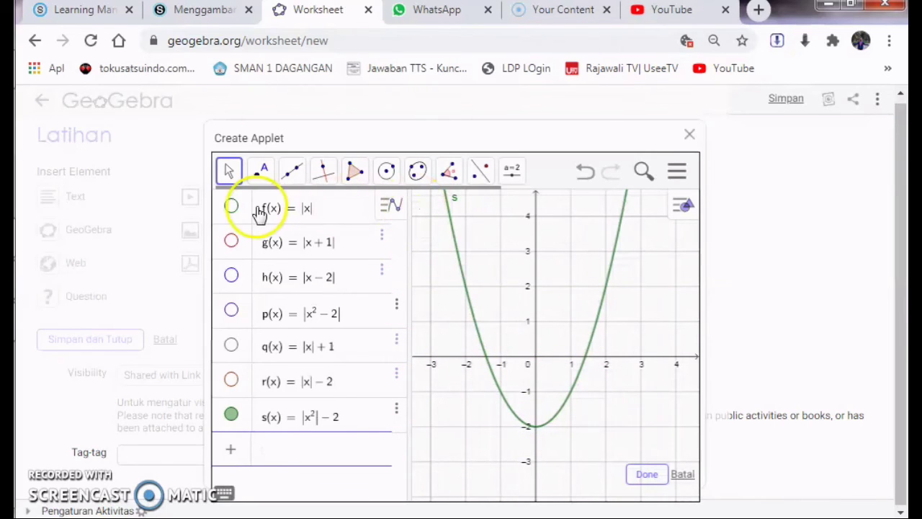
click(232, 418)
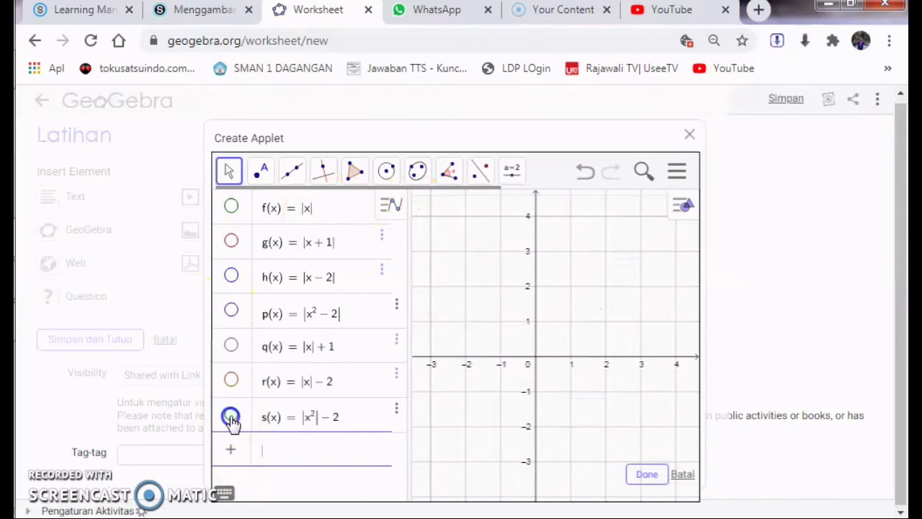
Show f(x) = |x| and compare it in turn with g(x) = |x + 1| and h(x) = |x − 2|, closing the Windows color scheme dialog
click(232, 207)
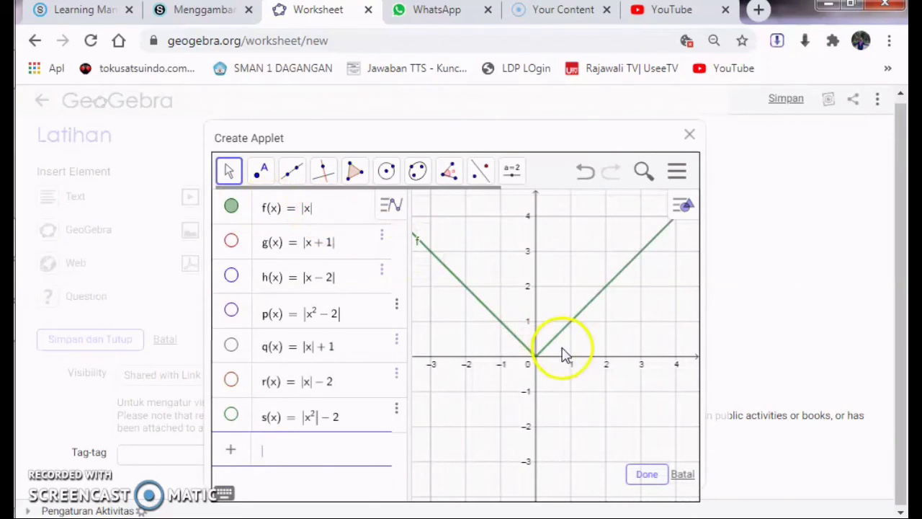
click(232, 243)
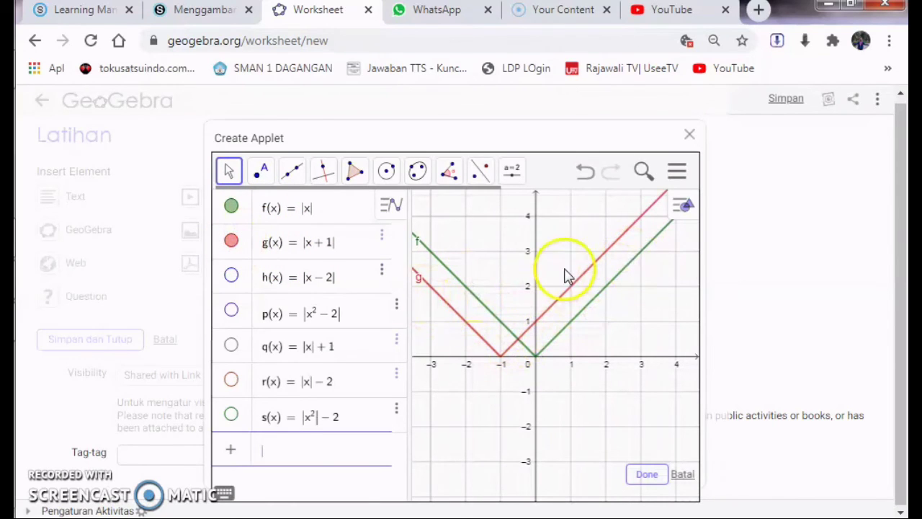
click(232, 241)
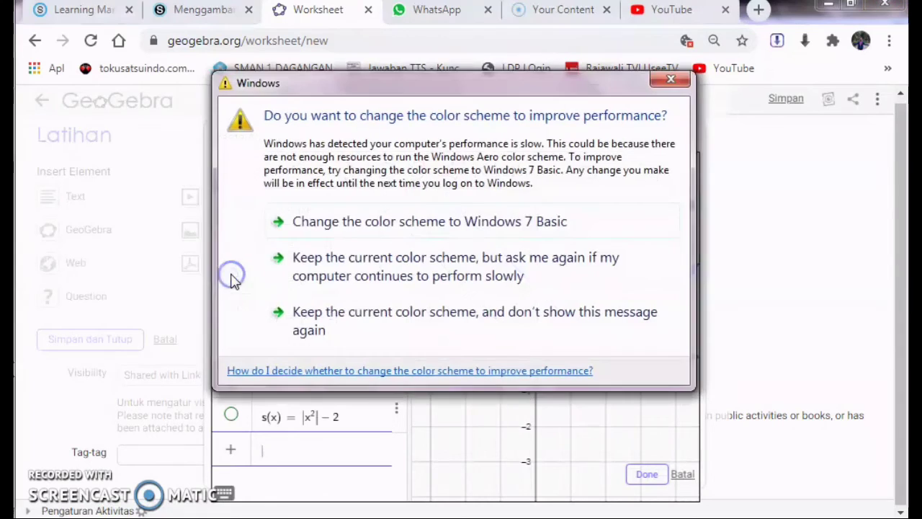
click(672, 84)
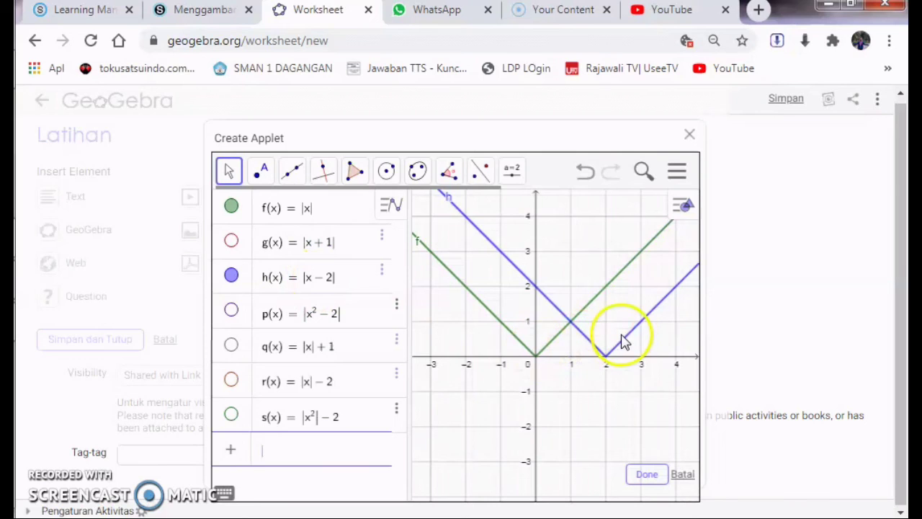
click(232, 276)
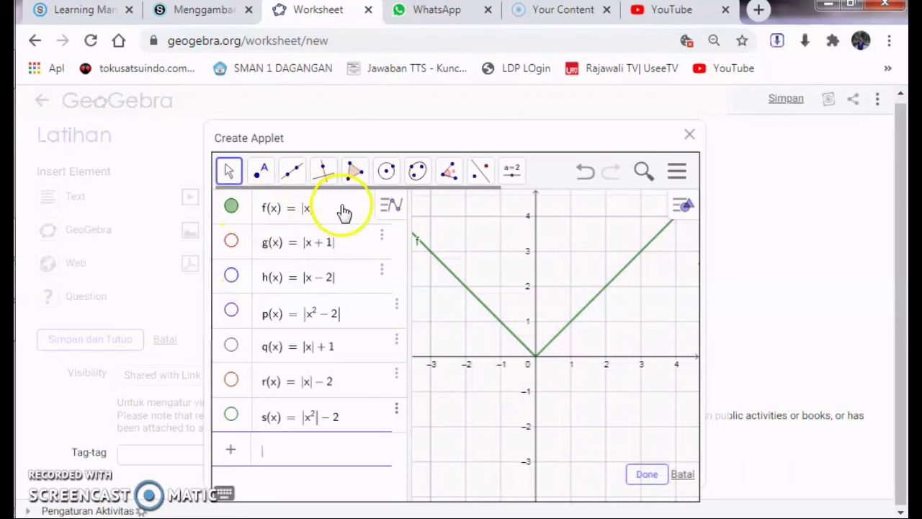
Compare the graph of q(x) = |x| + 1 with f(x) = |x| and hide q(x) again
click(231, 347)
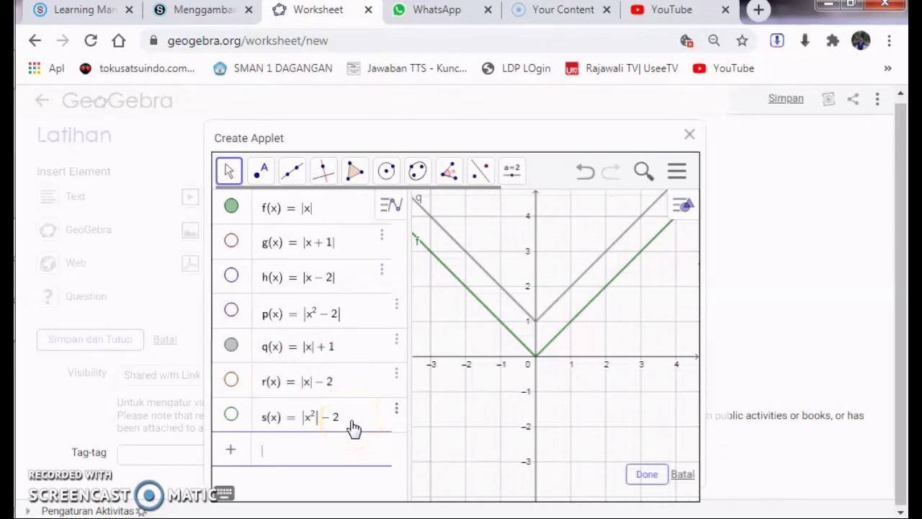
click(230, 348)
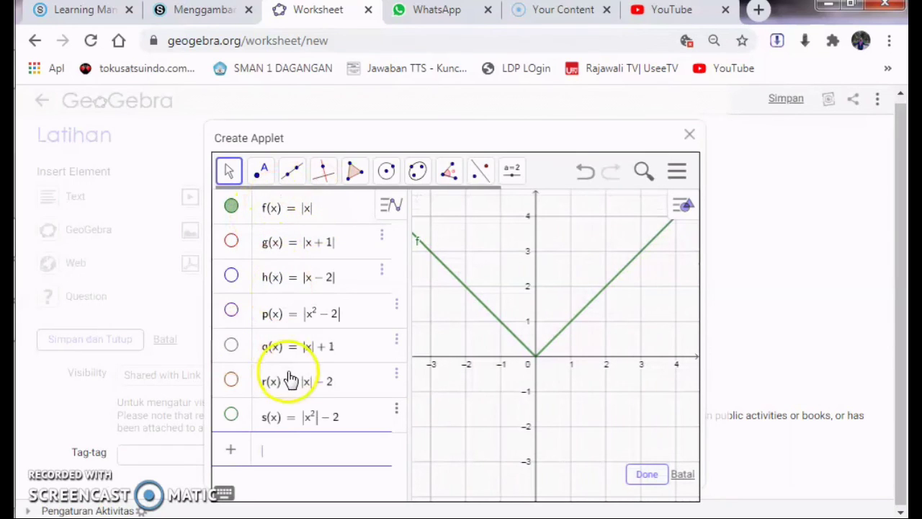
Compare the graph of r(x) = |x| − 2 with f(x) = |x| and hide r(x) again
click(232, 380)
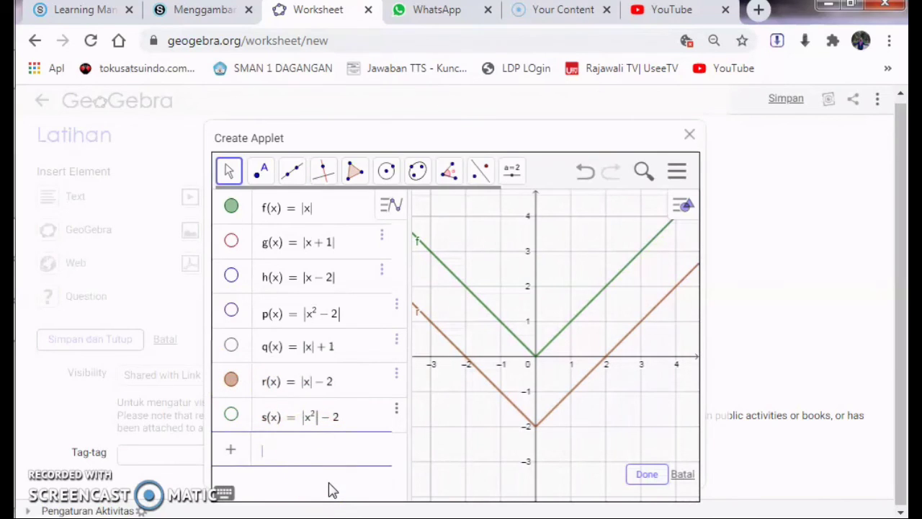
click(231, 380)
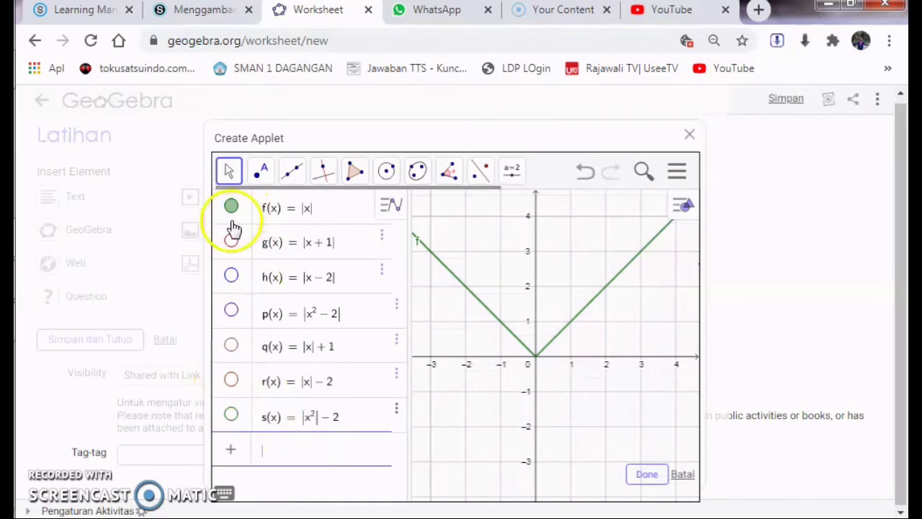
Show the graphs of g(x), h(x), p(x), q(x), r(x) and s(x) together with f(x) = |x|
click(231, 242)
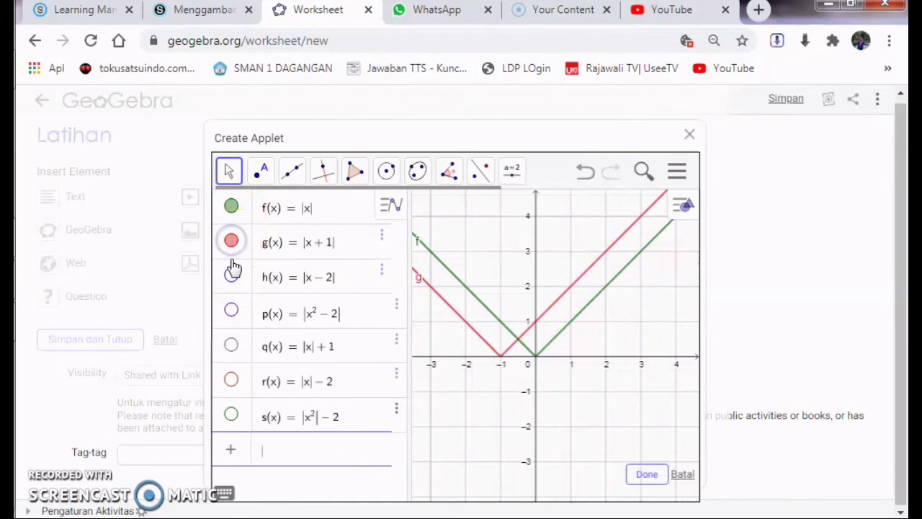
click(232, 278)
click(231, 312)
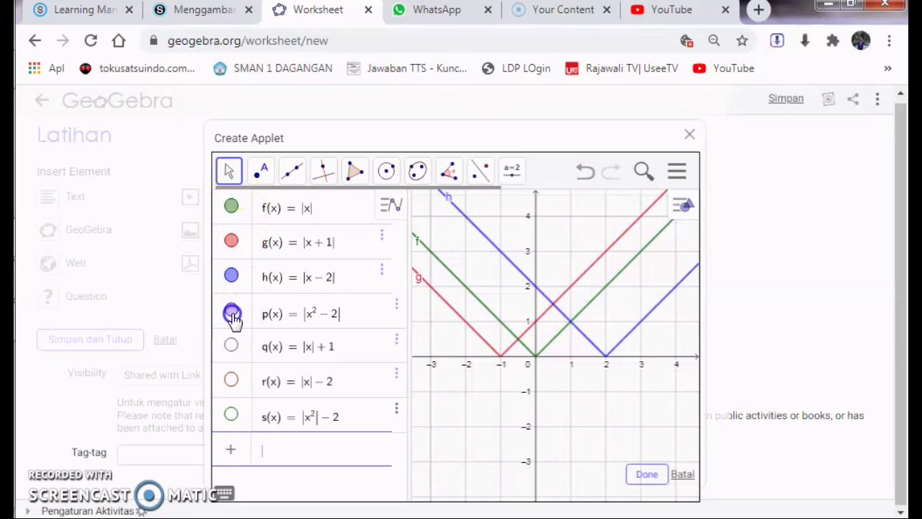
click(232, 348)
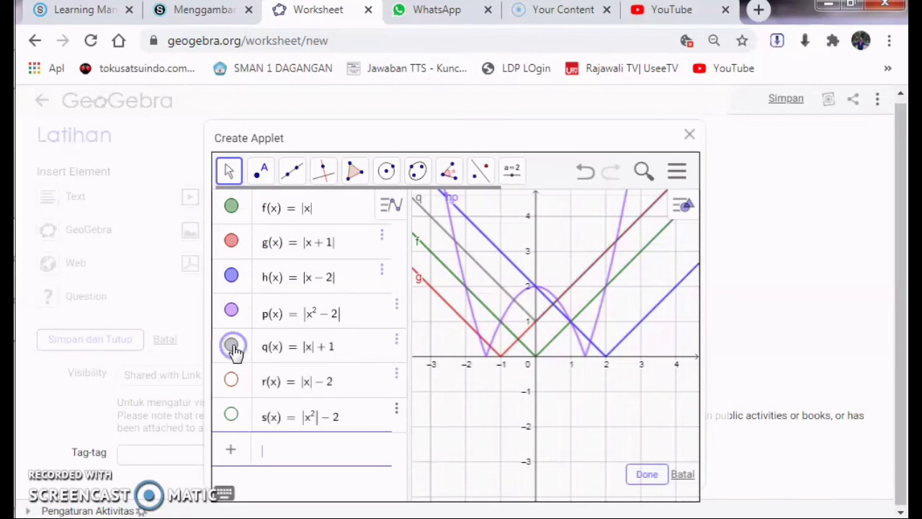
click(231, 382)
click(231, 414)
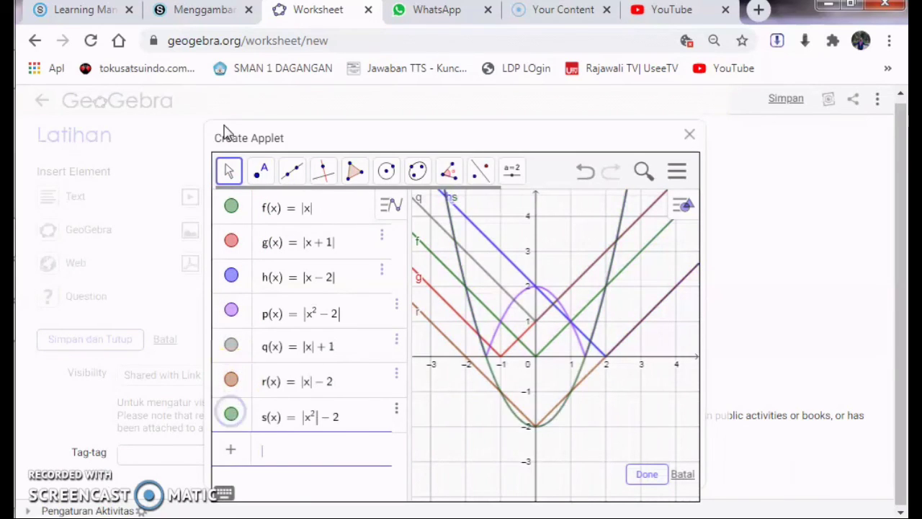
Return to the Schoology lesson page, plot |x| + 3 in the empty practice applet as an example, and delete the function again
click(209, 14)
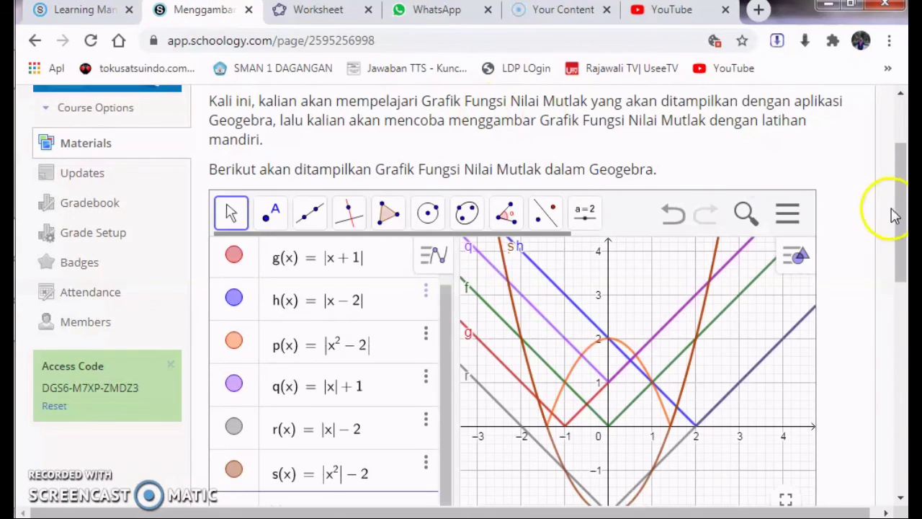
drag(902, 213, 905, 361)
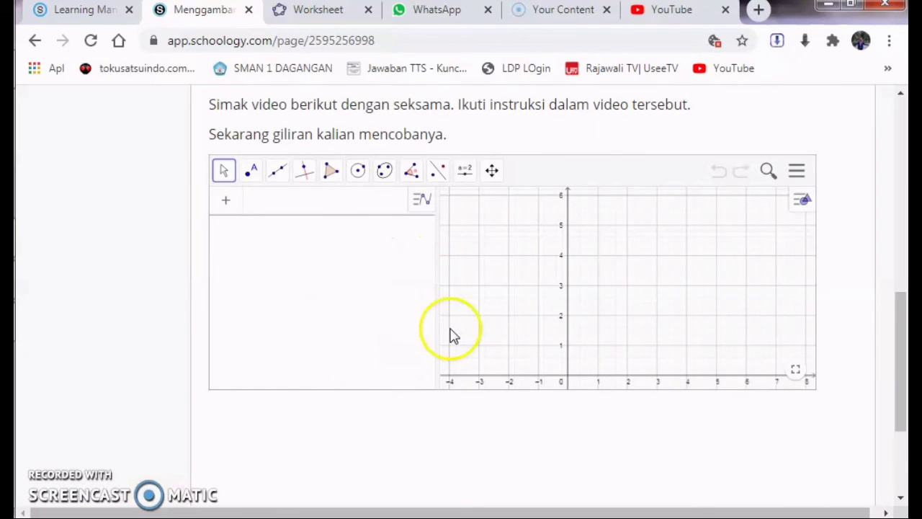
click(223, 202)
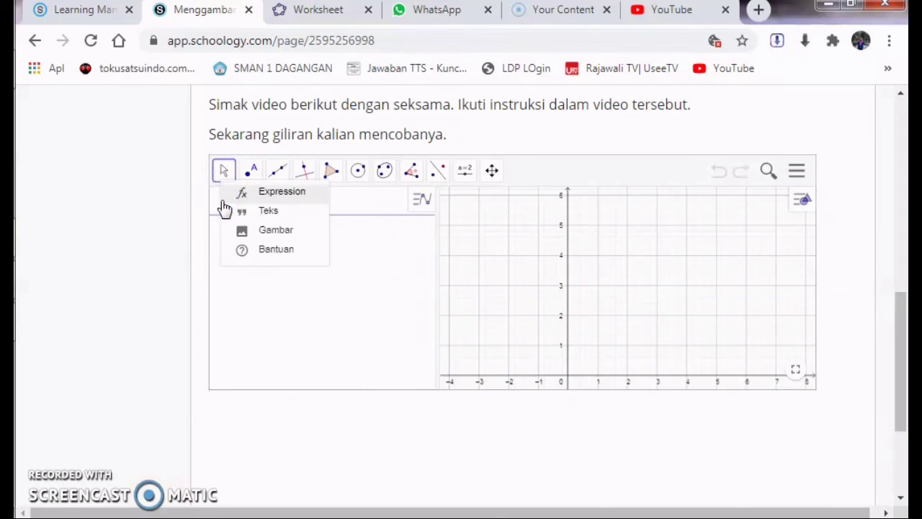
click(268, 202)
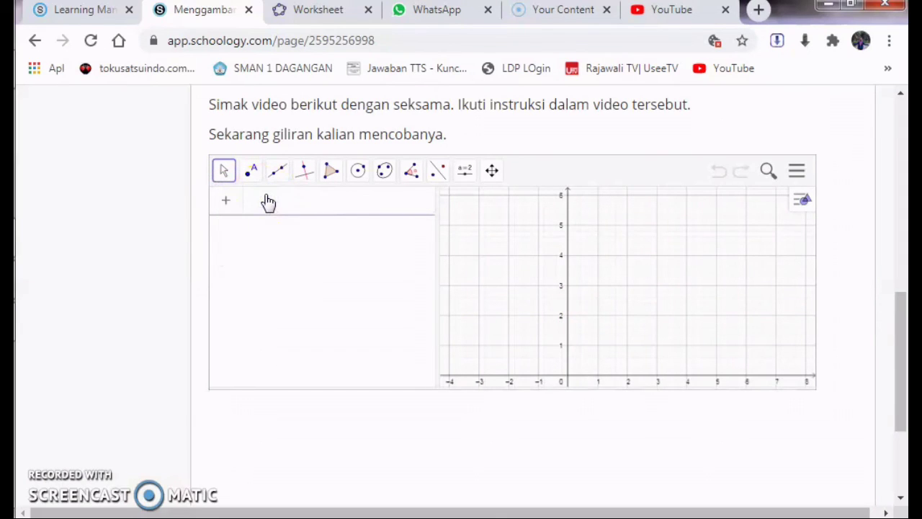
click(268, 201)
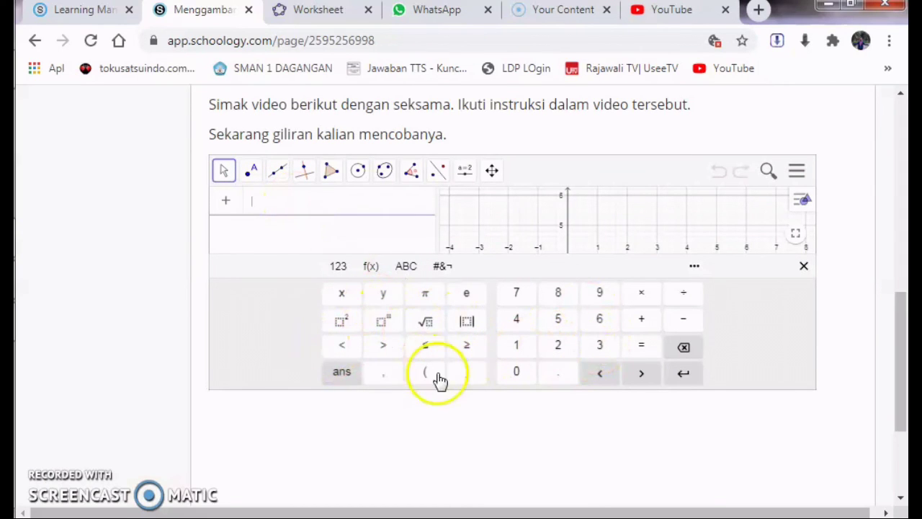
click(469, 321)
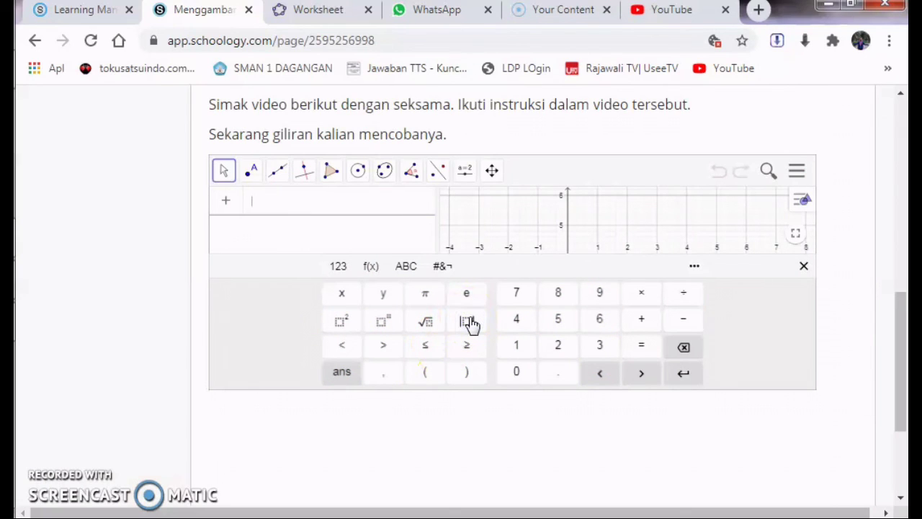
click(343, 292)
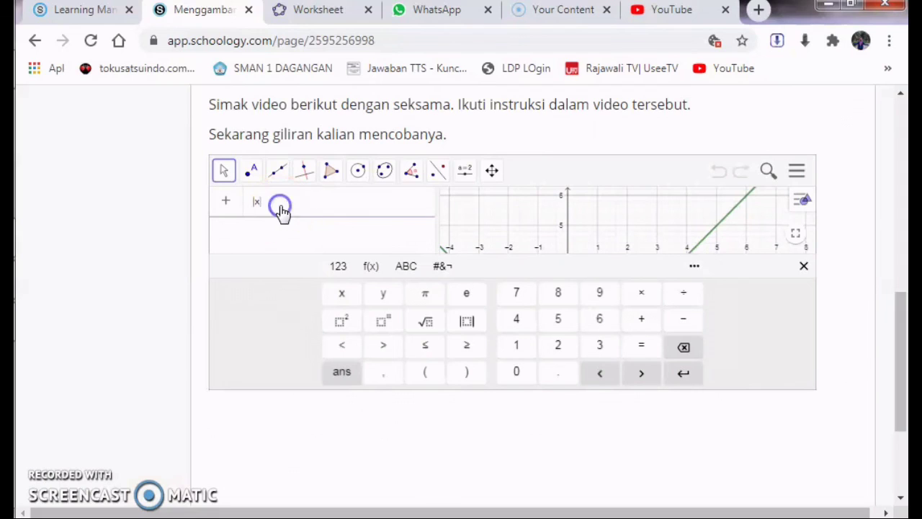
click(641, 319)
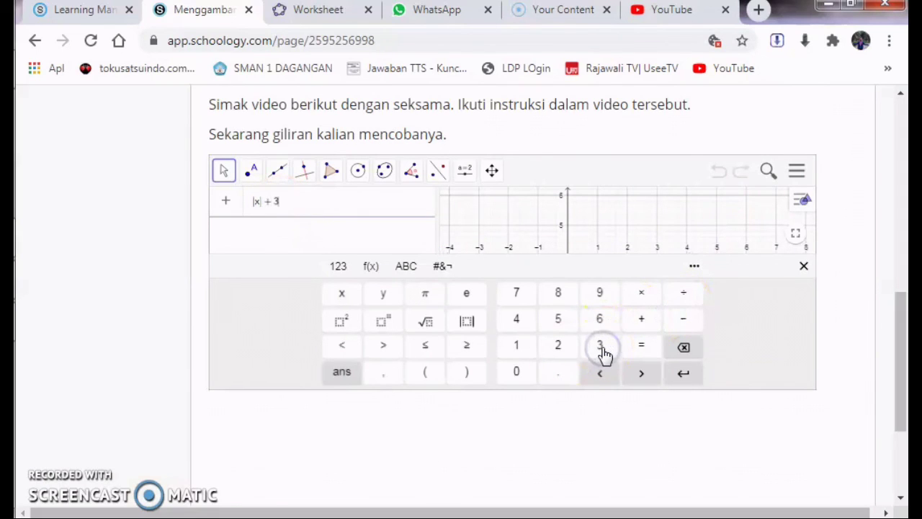
key(Return)
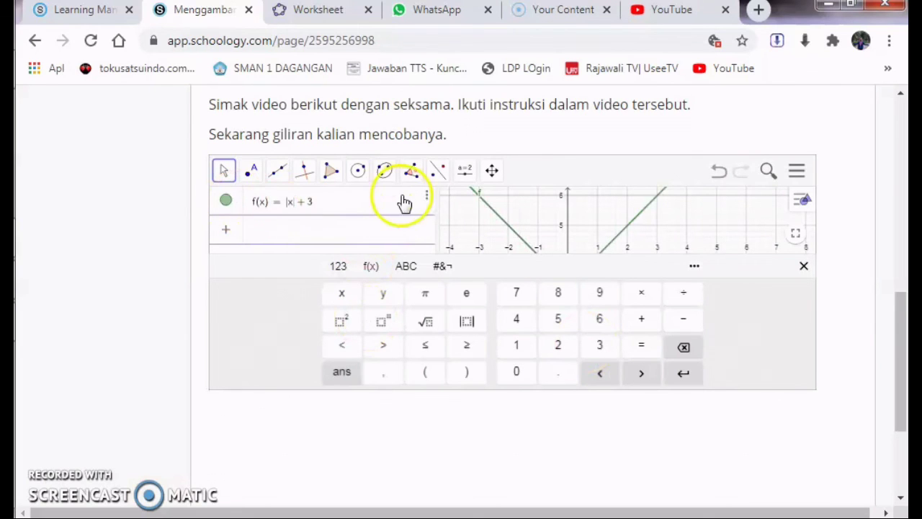
click(426, 197)
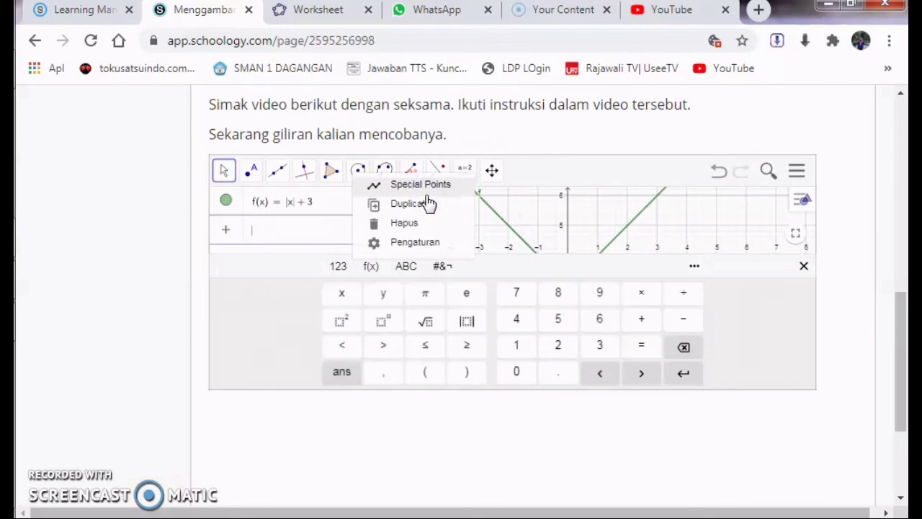
click(401, 224)
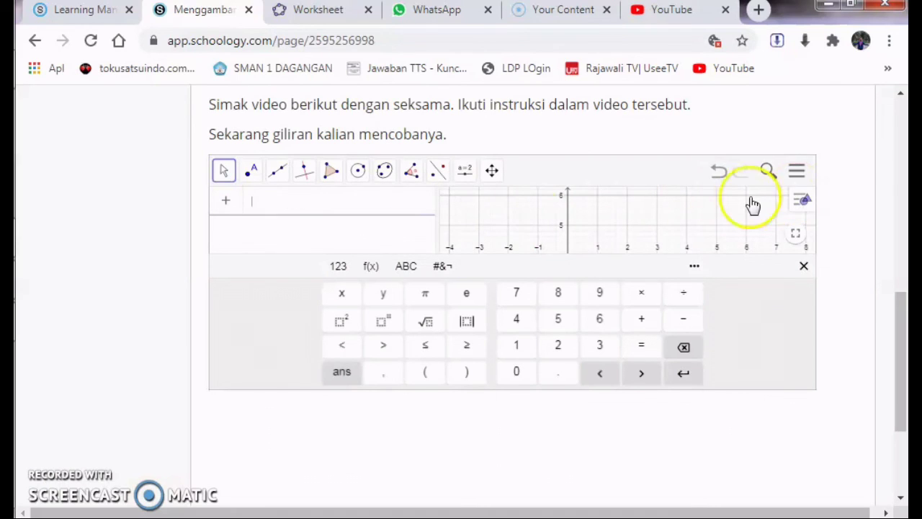
View the end of the Schoology lesson page and switch to the Word document with the lesson's title
click(866, 321)
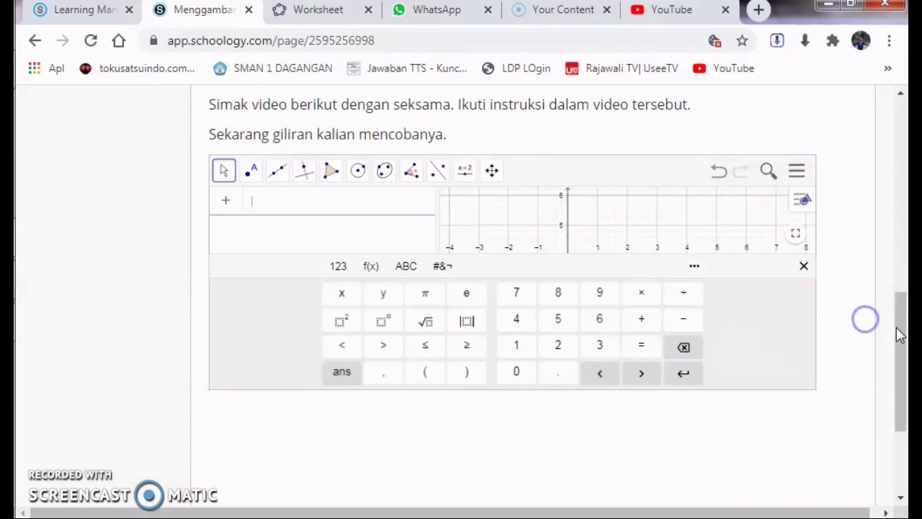
scroll(901, 331, down, 3)
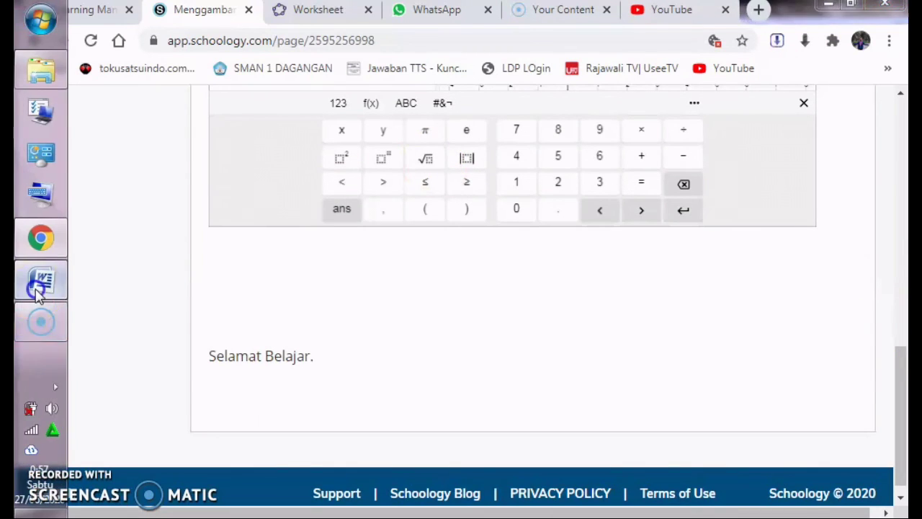
click(39, 281)
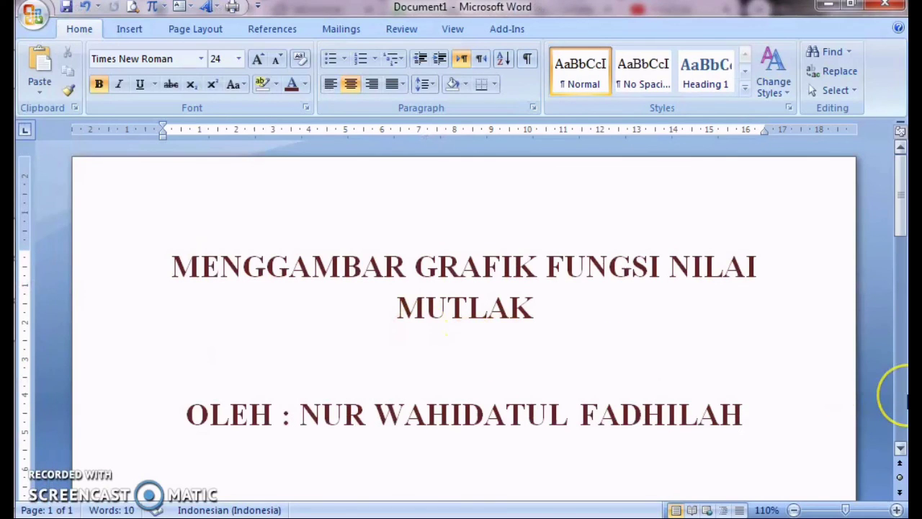